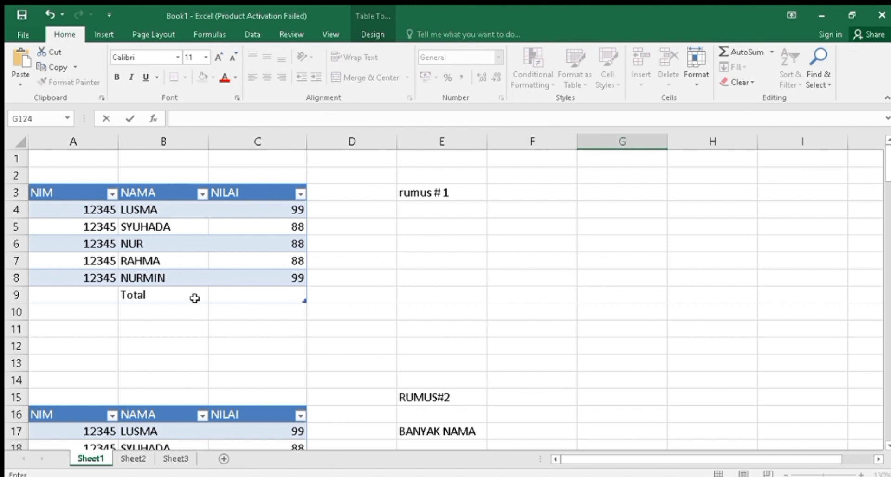
Enter a SUM formula in C9 that totals the NILAI values in C4:C8.
left_click(219, 298)
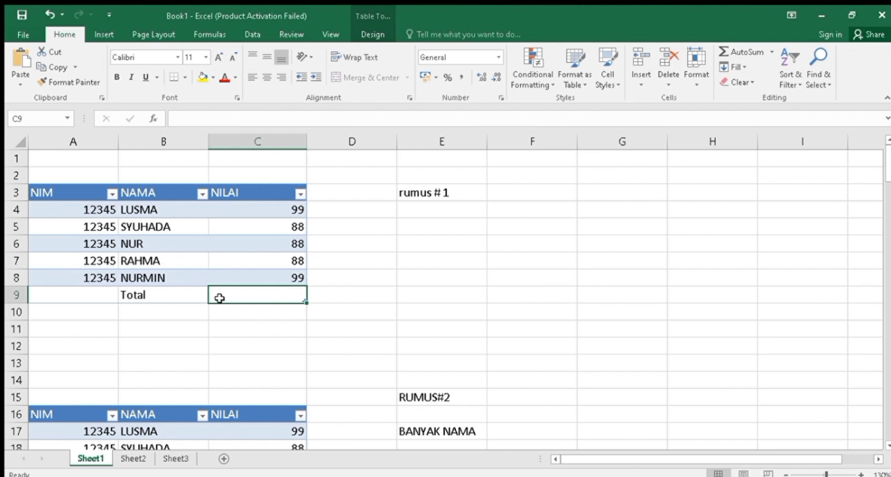
type("=")
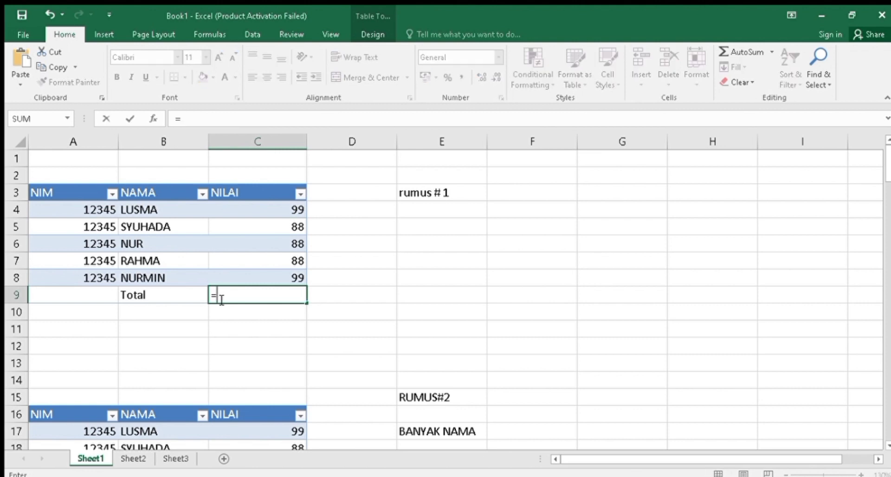
type("SUM(")
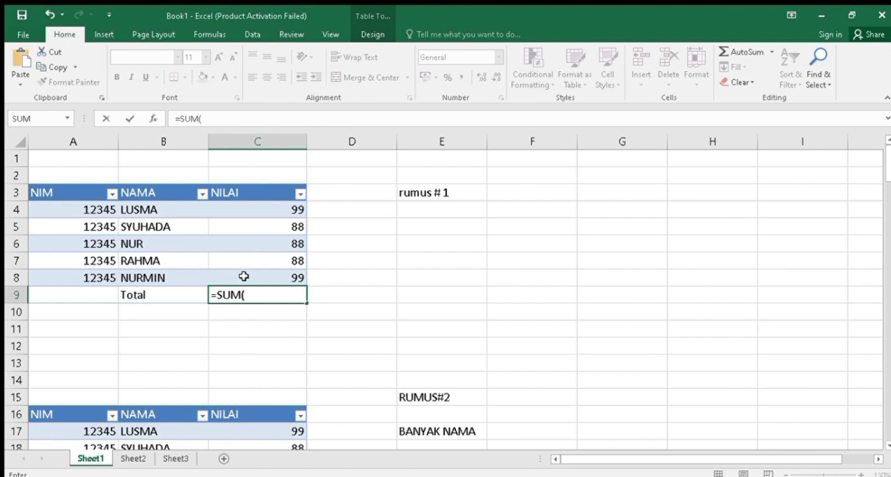
left_click_drag(291, 206, 293, 278)
key("Return")
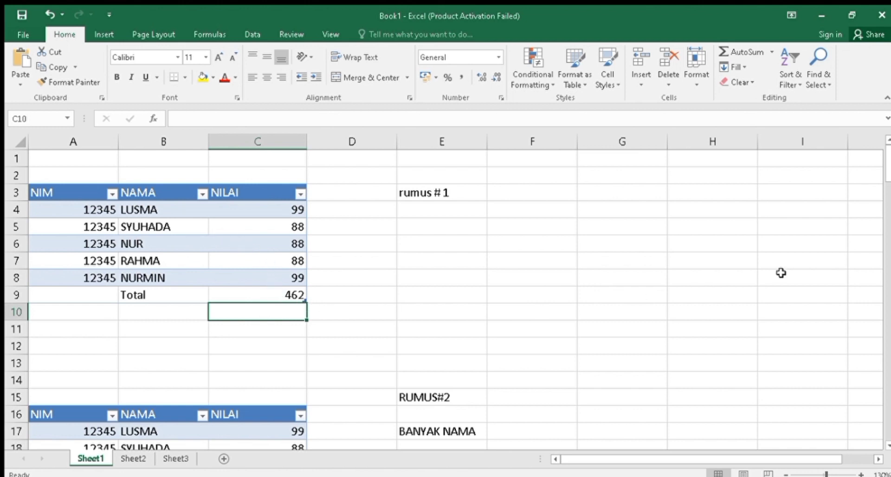
Enter a COUNT formula in C22 over the NIM column of the RUMUS#2 table, header included (A16:A21).
left_click_drag(886, 163, 888, 188)
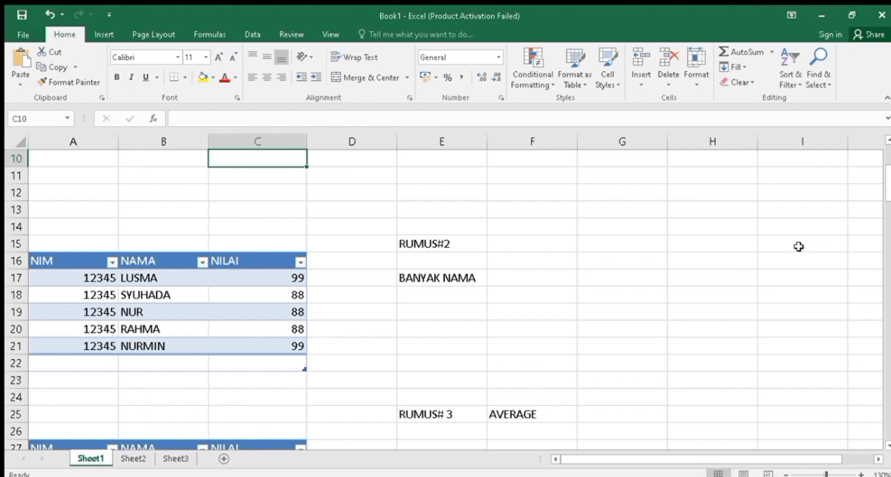
left_click(234, 367)
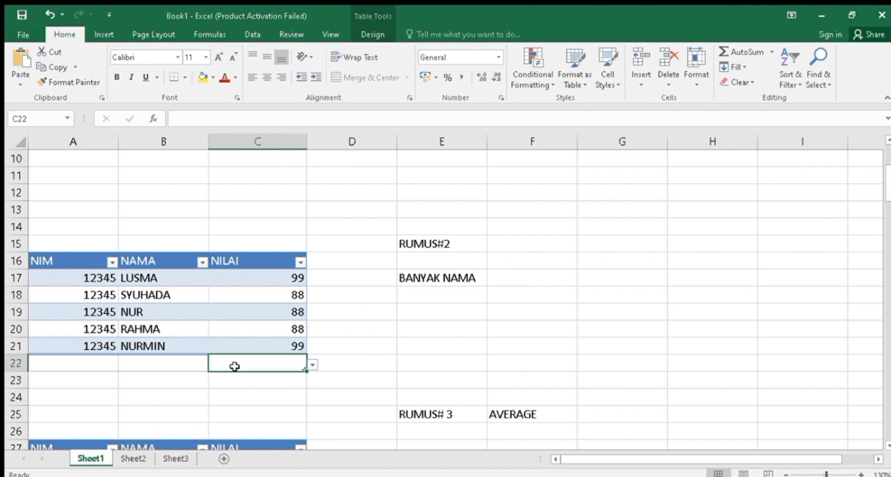
type("=COU")
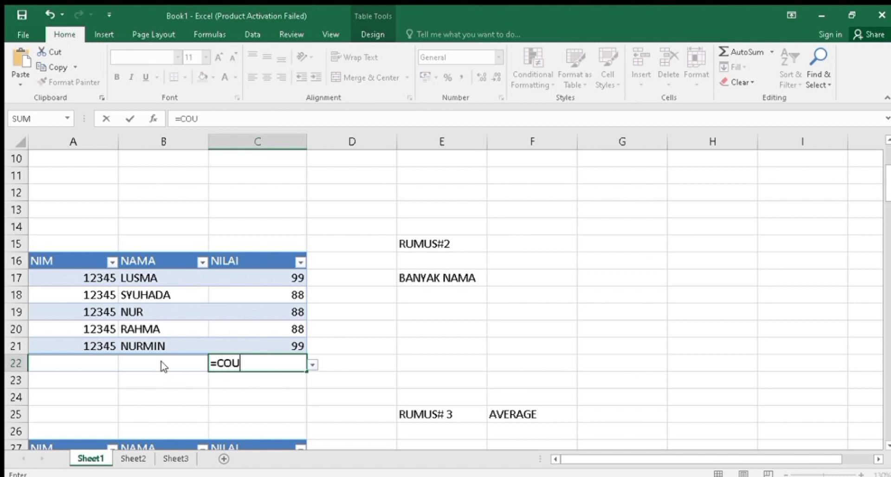
type("NT(")
left_click(69, 267)
left_click_drag(69, 267, 105, 344)
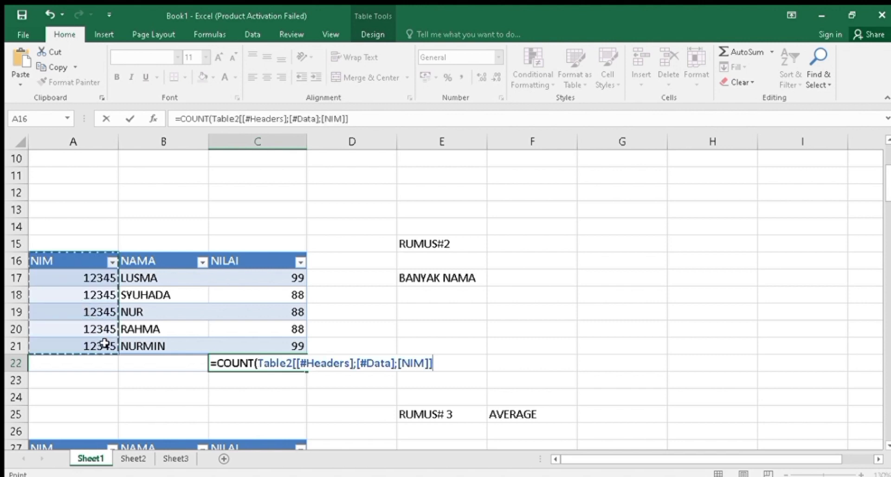
key("Return")
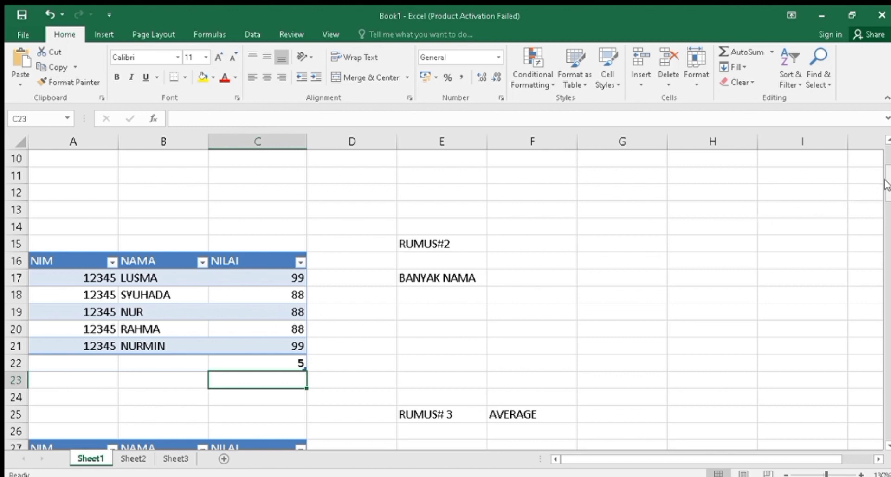
Enter an AVERAGE formula over C28:C32 in C33, beside the NILAI RATA RATA label.
left_click_drag(886, 185, 884, 216)
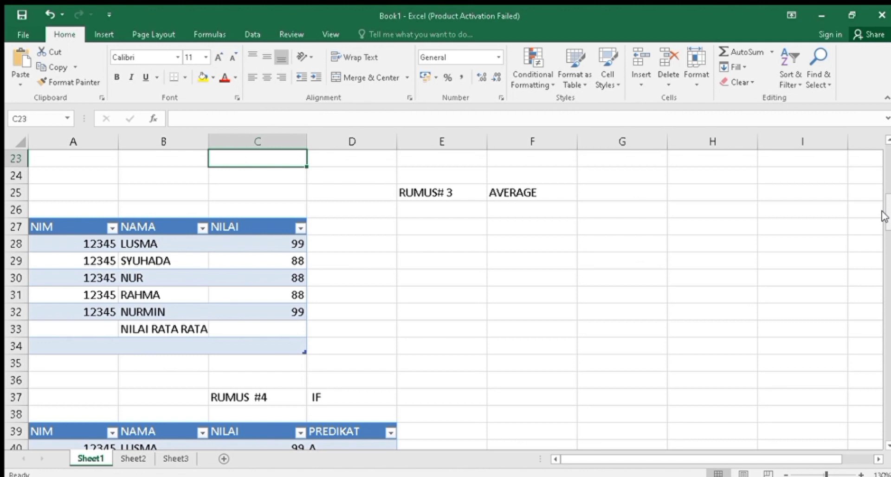
left_click_drag(884, 216, 883, 216)
left_click(264, 330)
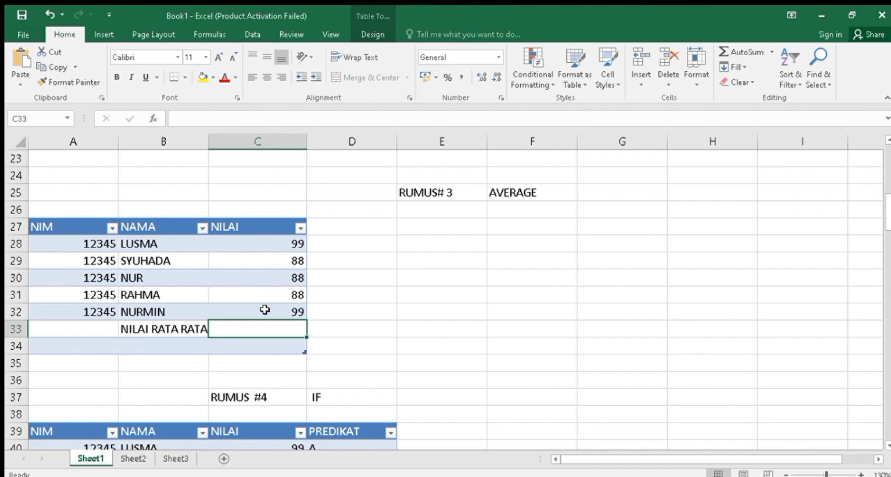
type("=")
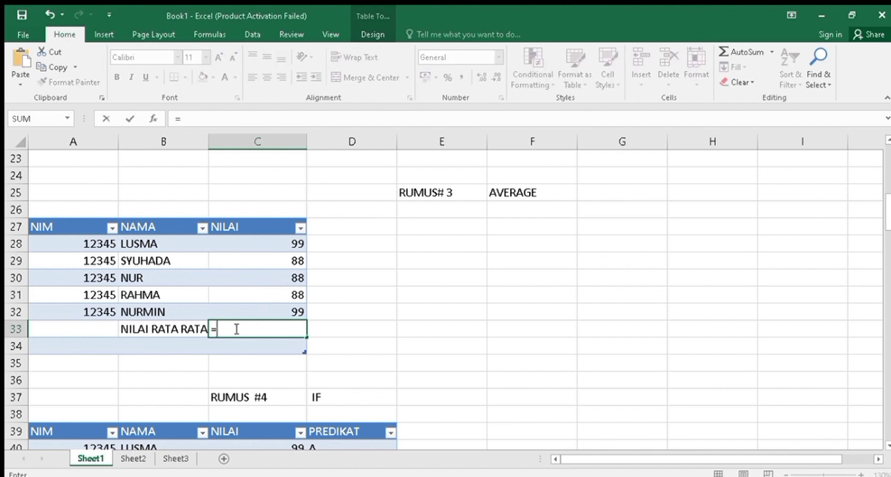
type("AVERAG")
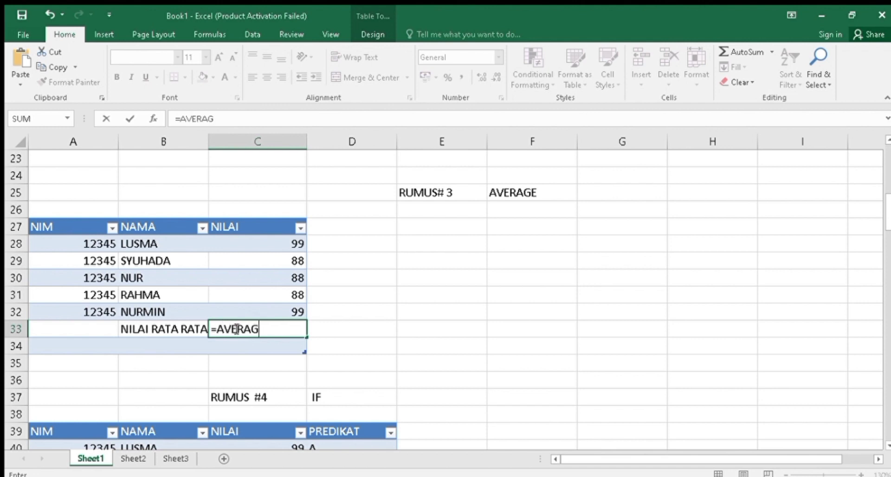
type("E(")
left_click_drag(282, 249, 289, 306)
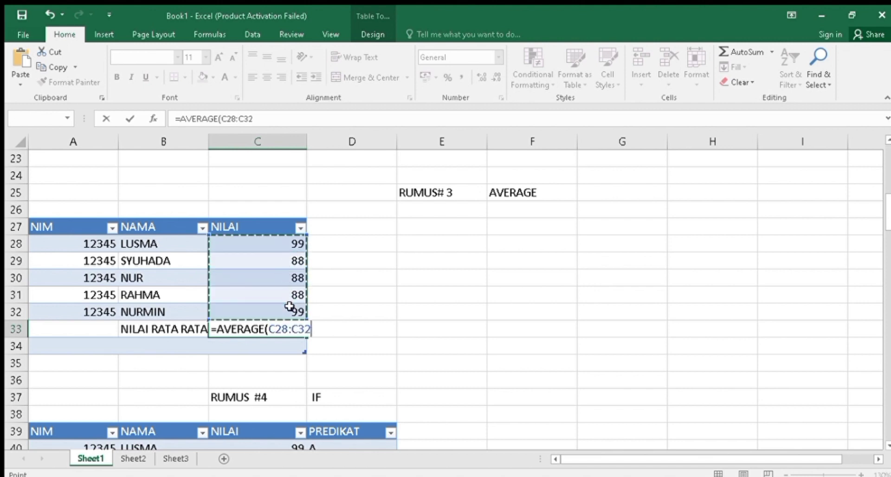
key("Return")
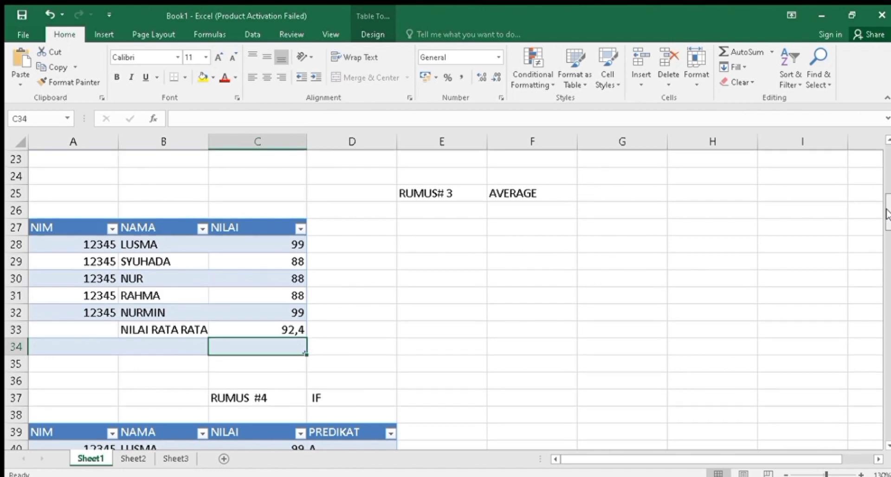
In the RUMUS #4 IF table, set the NILAI values to 88 in C40, 99 in C41 and 100 in C42.
left_click_drag(886, 214, 885, 241)
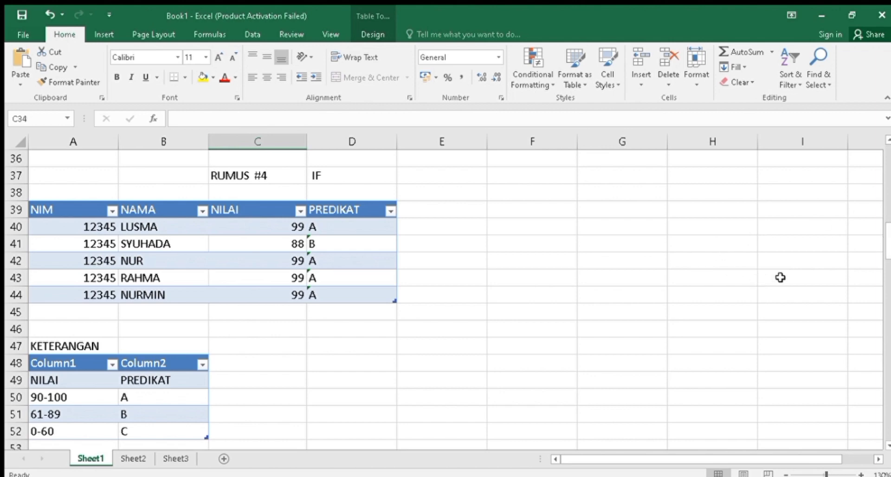
left_click_drag(883, 235, 885, 254)
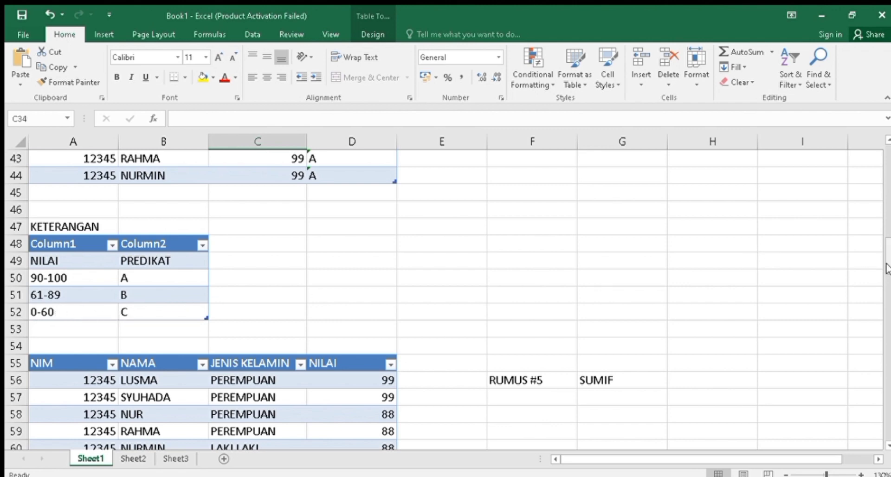
left_click_drag(886, 268, 885, 244)
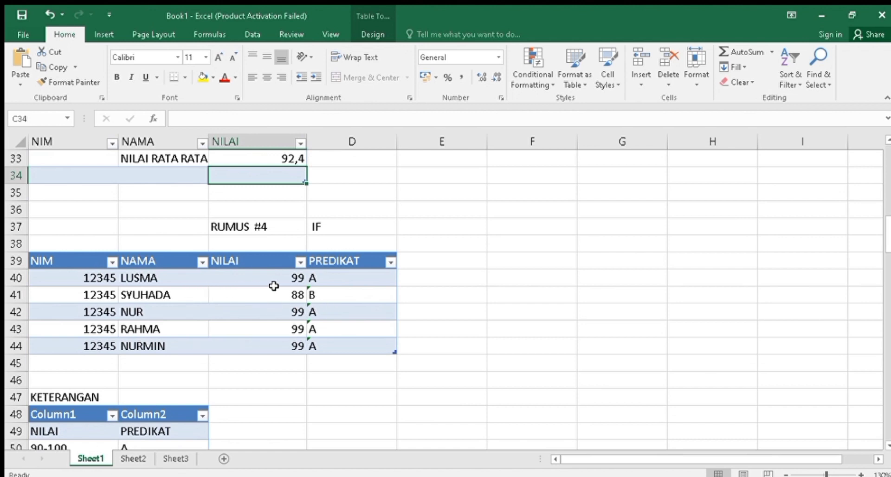
left_click(302, 279)
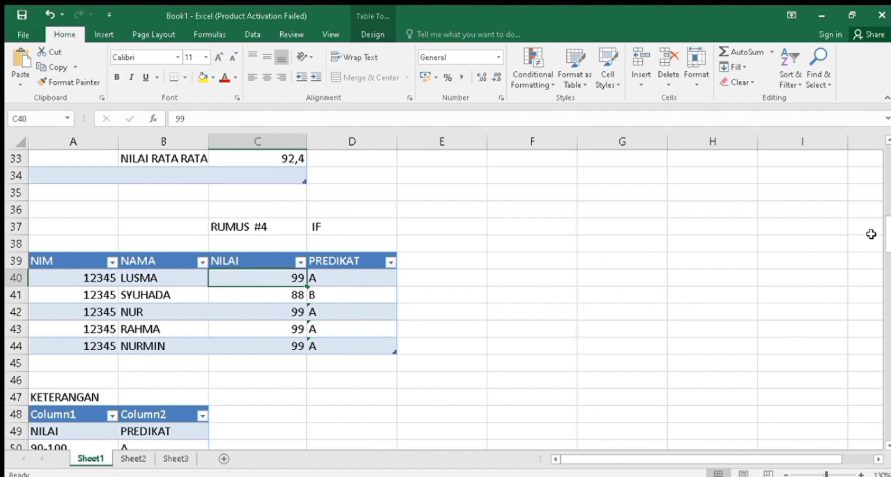
scroll(879, 233, "down", 1)
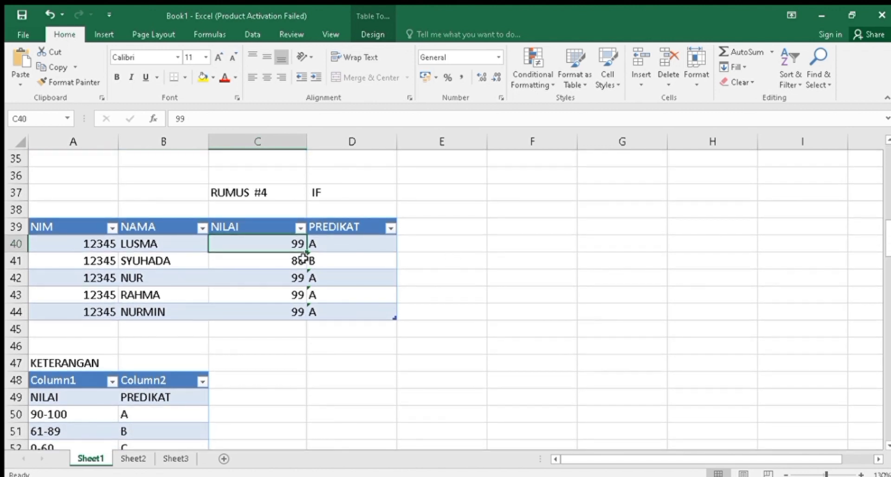
type("88")
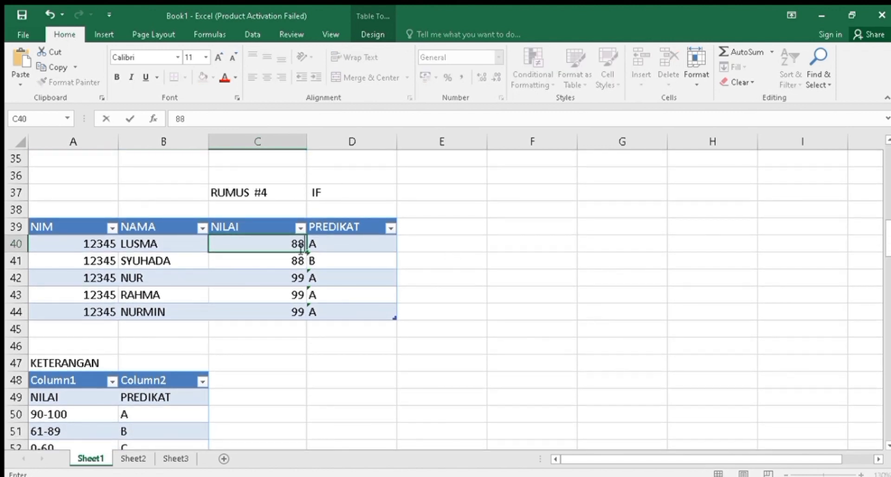
key("Return")
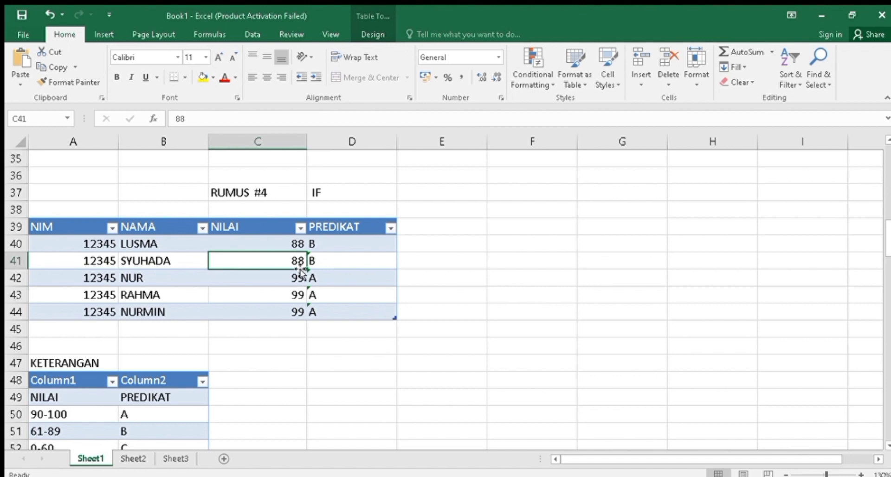
type("99")
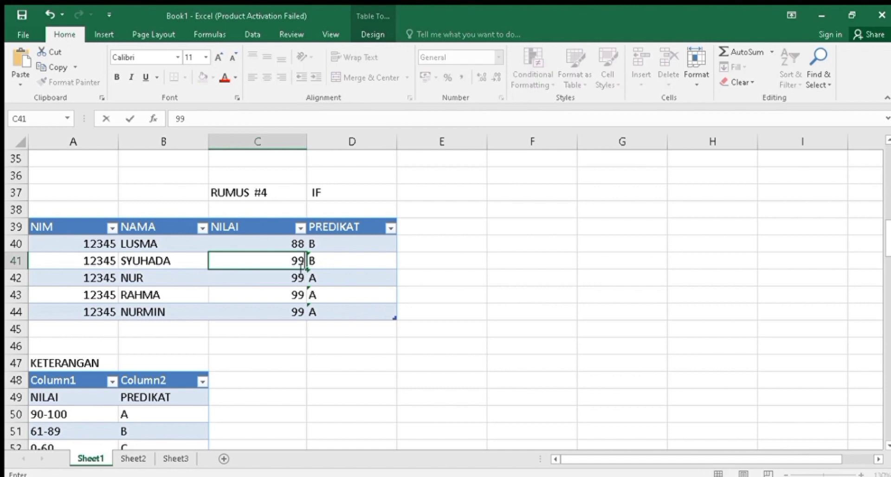
key("Return")
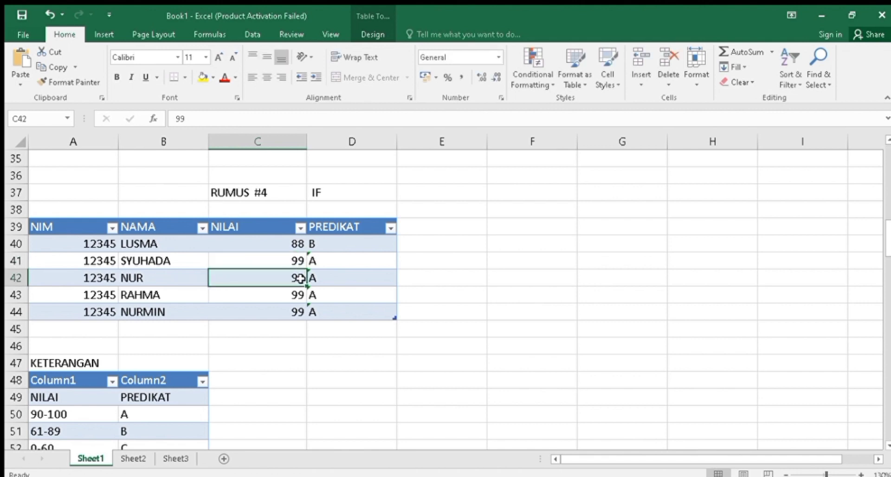
type("100")
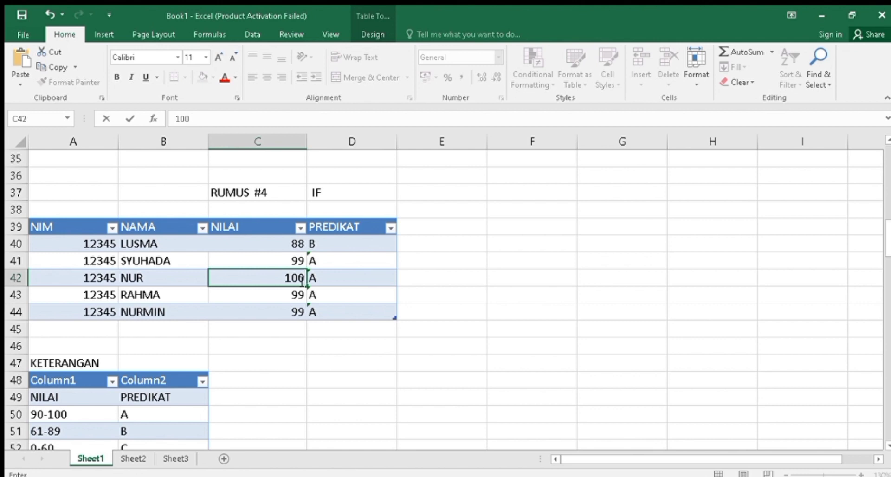
key("Return")
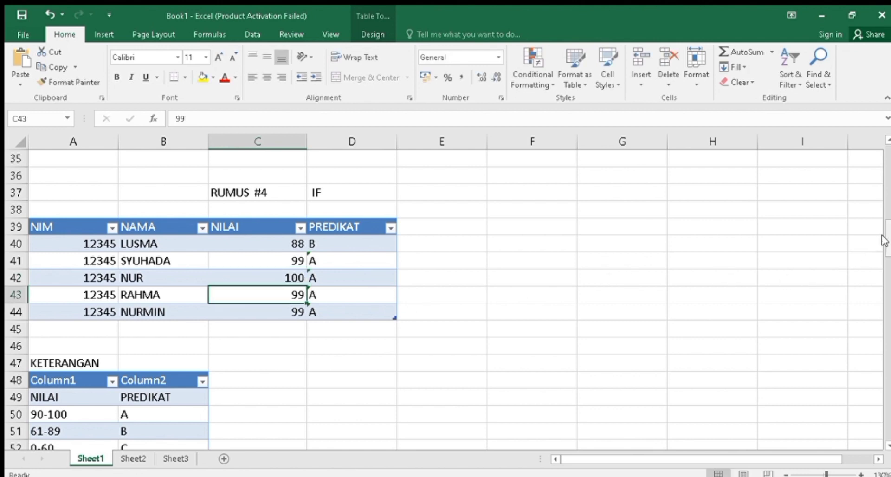
Copy the SUMIF formula text in D61, replace the cell's content with =F58, and paste the copied formula after it.
left_click_drag(886, 237, 882, 262)
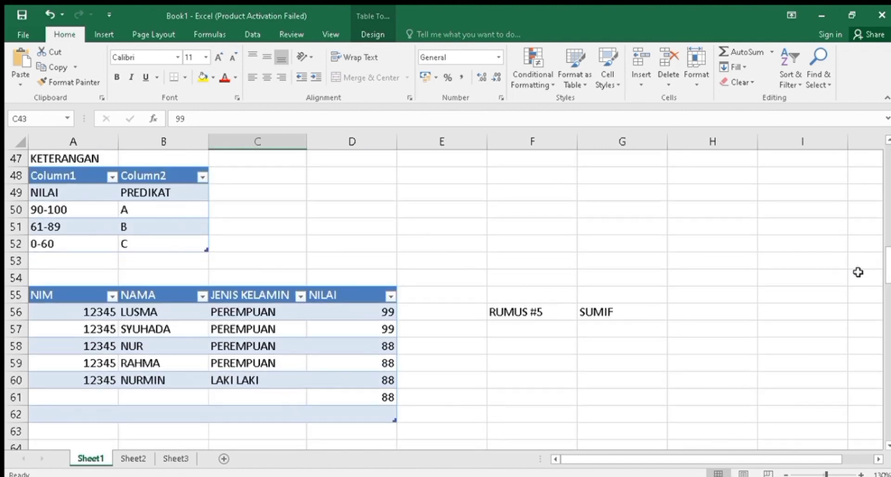
left_click_drag(885, 263, 884, 274)
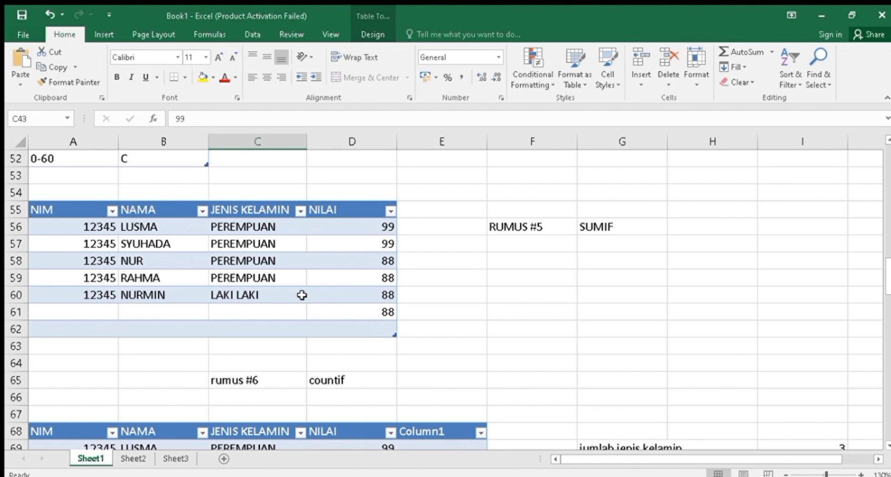
left_click(325, 315)
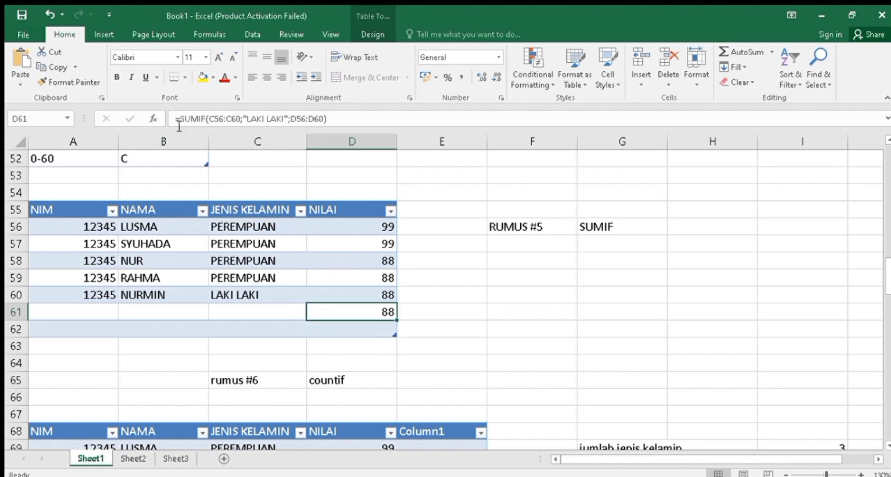
left_click_drag(176, 123, 338, 123)
key("ctrl+c")
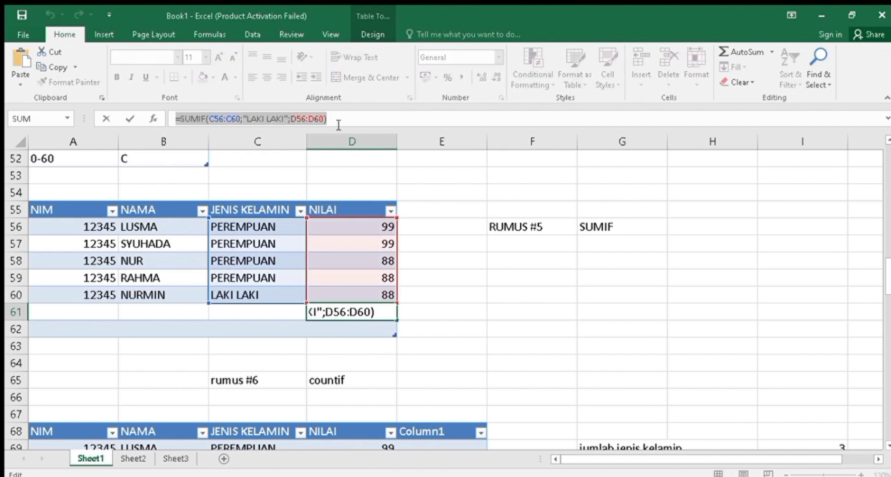
type("=")
left_click(454, 265)
left_click(527, 259)
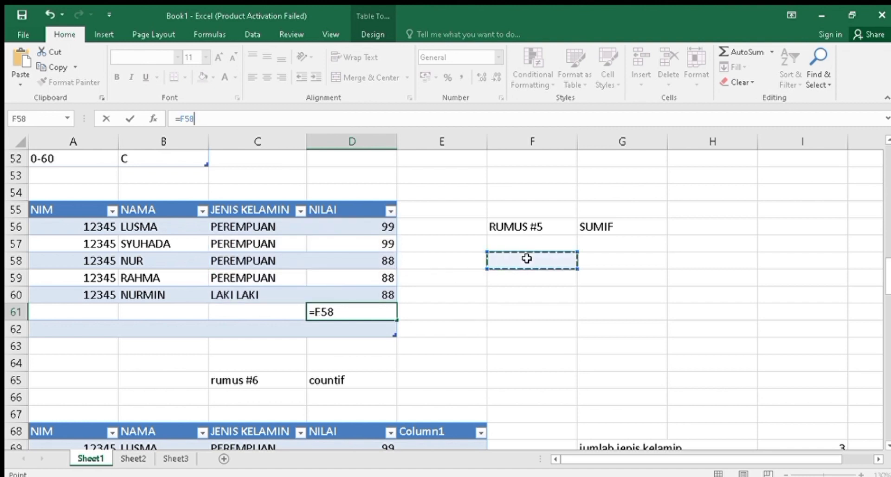
key("ctrl+v")
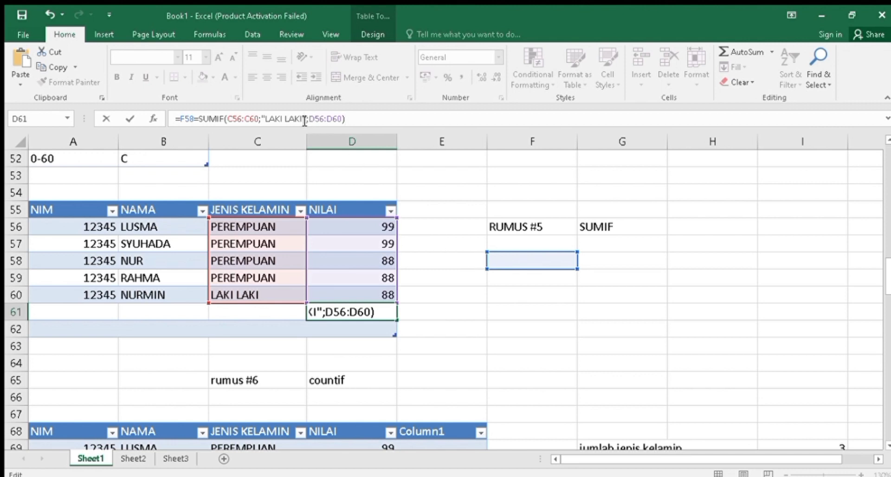
Replace the criterion in D61's SUMIF formula with "PEREMPUAN" and commit the formula.
key("BackSpace")
key("BackSpace")
key("BackSpace")
key("BackSpace")
key("BackSpace")
key("BackSpace")
key("BackSpace")
key("BackSpace")
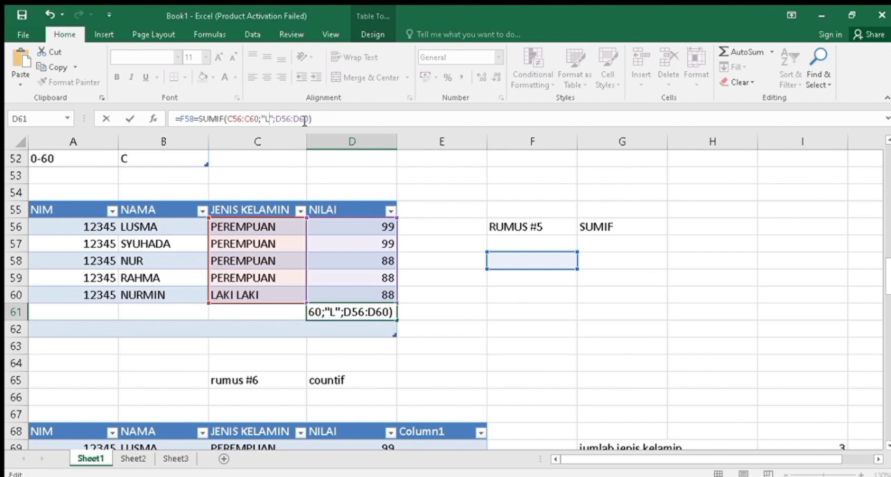
key("BackSpace")
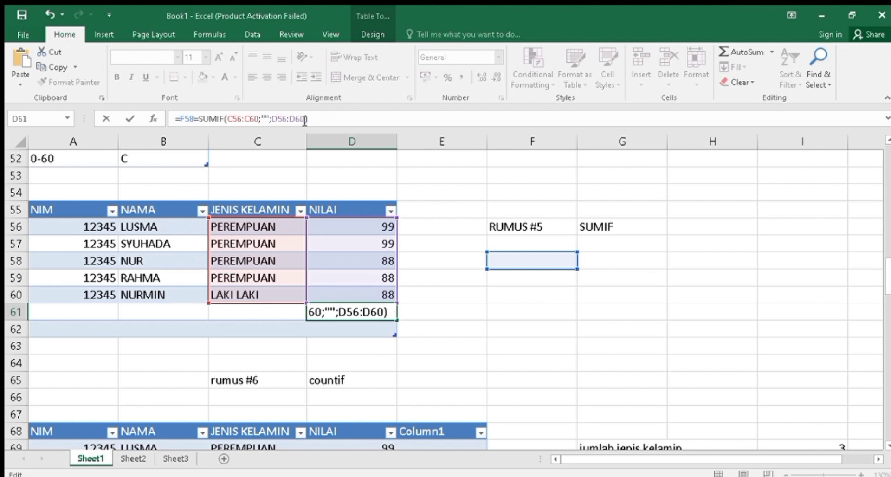
type("PEREMP")
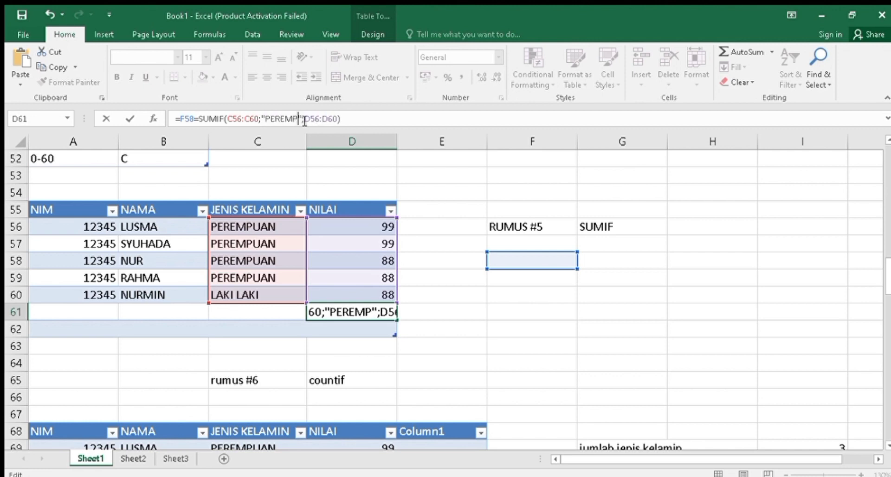
type("UAN")
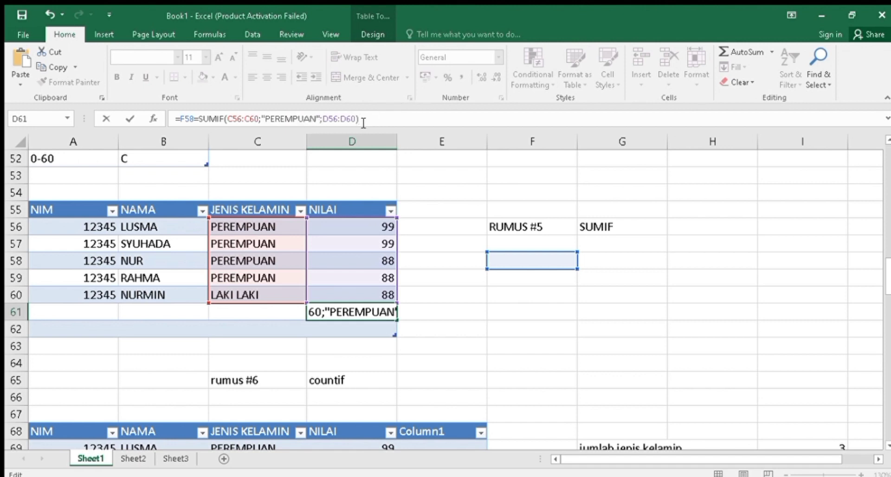
key("Return")
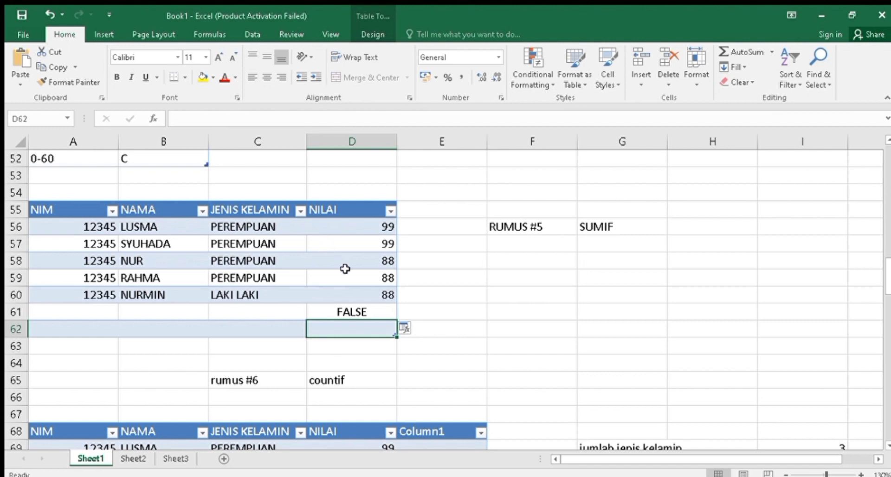
Remove the F58= prefix from the formula in D61 so it reads =SUMIF(C56:C60;"PEREMPUAN";D56:D60).
left_click(373, 313)
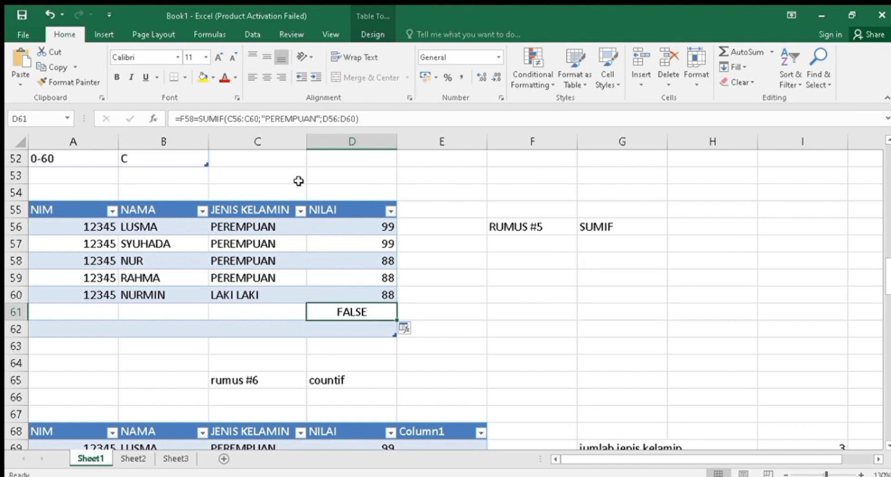
left_click(191, 119)
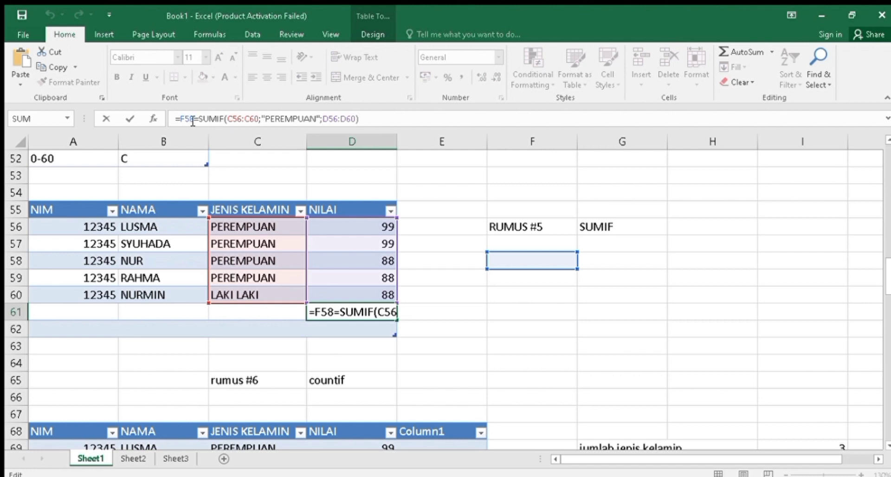
left_click_drag(190, 120, 194, 121)
key("BackSpace")
key("BackSpace")
key("BackSpace")
key("BackSpace")
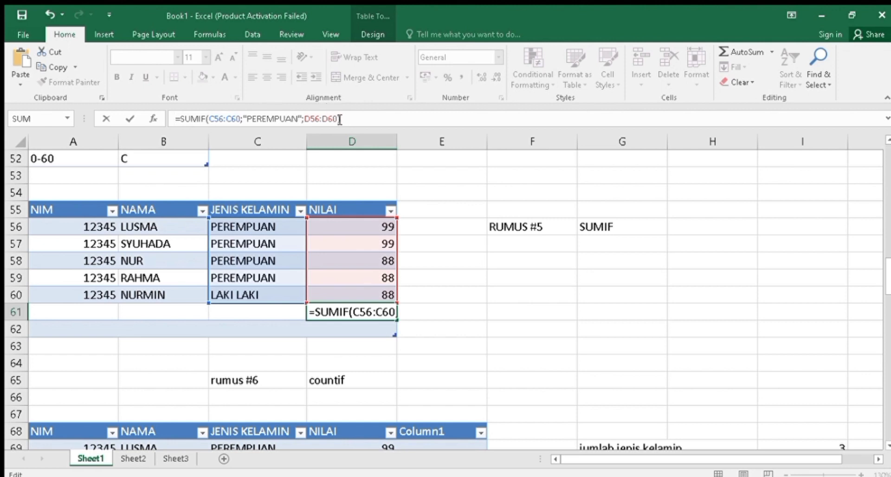
key("Return")
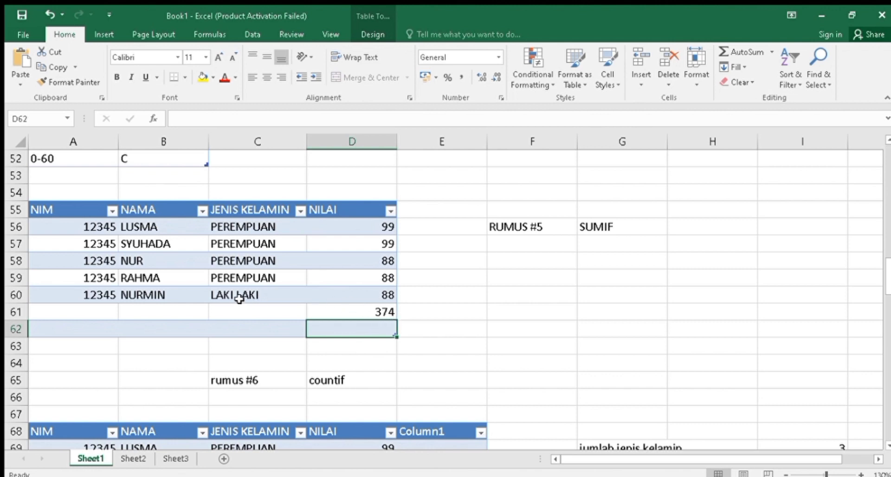
Change the SUMIF criterion in D61 to "LAKI LAKI", with a space between the two words.
left_click(337, 310)
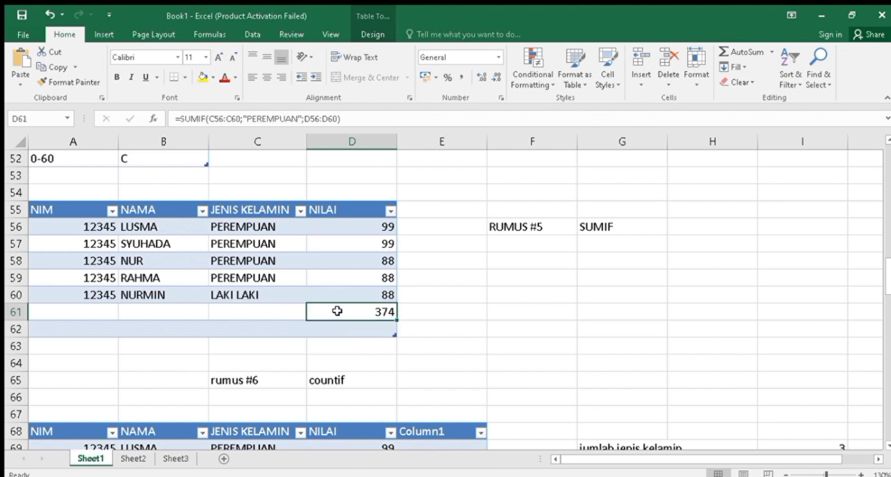
left_click(297, 119)
key("BackSpace")
key("BackSpace")
key("BackSpace")
key("BackSpace")
key("BackSpace")
key("BackSpace")
key("BackSpace")
key("BackSpace")
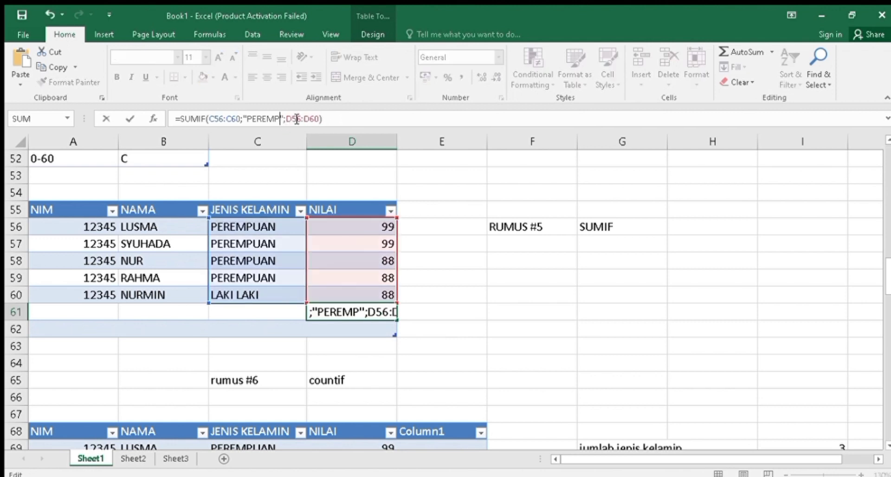
key("BackSpace")
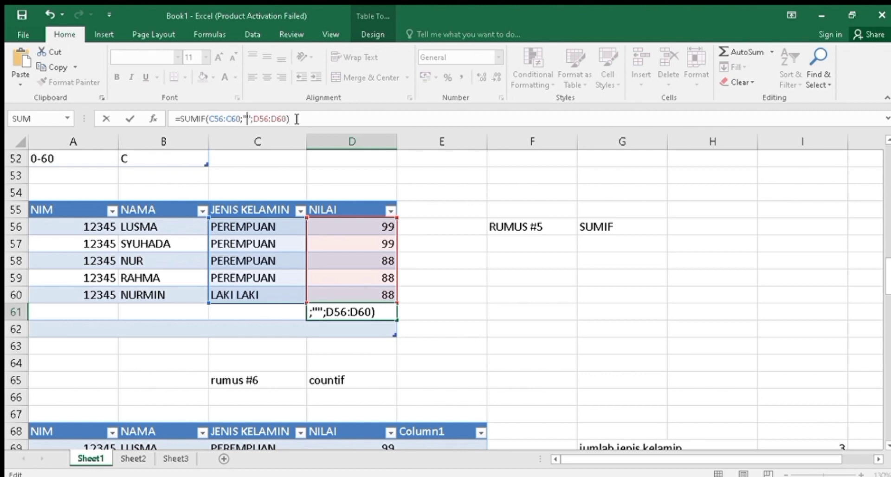
type("LAKILAKI")
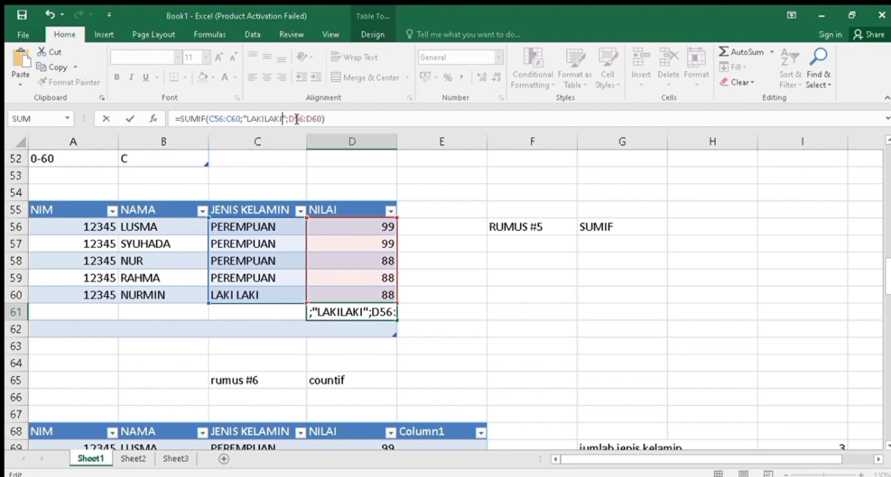
left_click(265, 119)
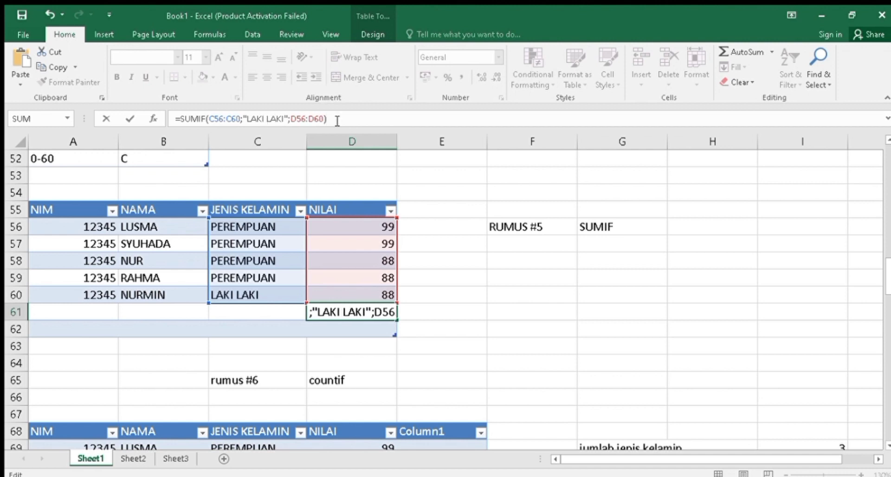
key("Return")
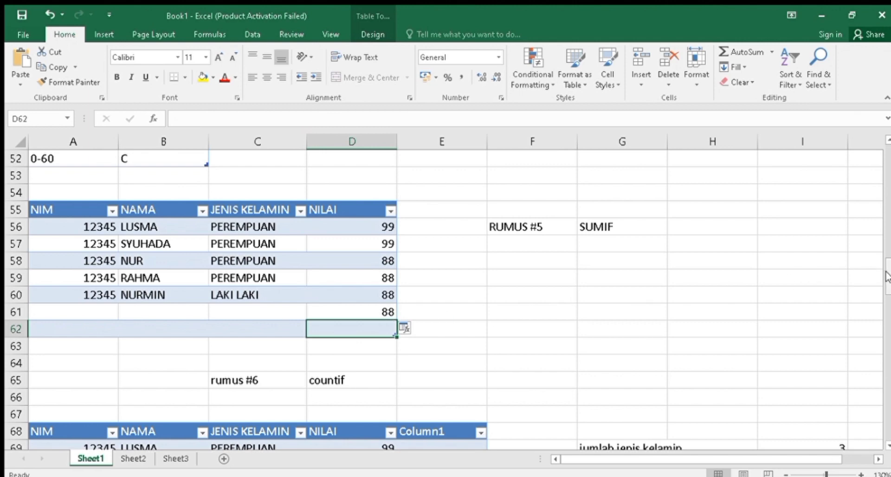
Copy the COUNTIF formula text in I69, clear the cell's content, and paste the copied formula back in.
left_click_drag(886, 277, 887, 295)
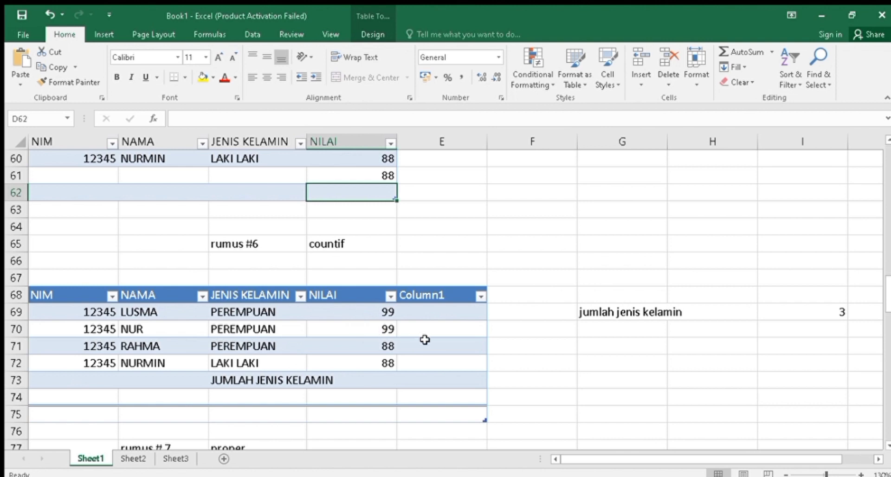
left_click(754, 313)
left_click(810, 309)
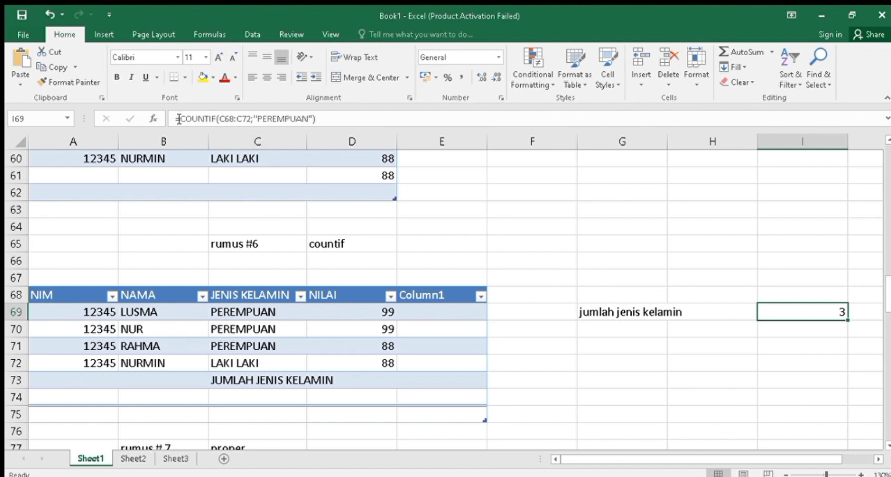
left_click_drag(176, 121, 321, 121)
key("ctrl+c")
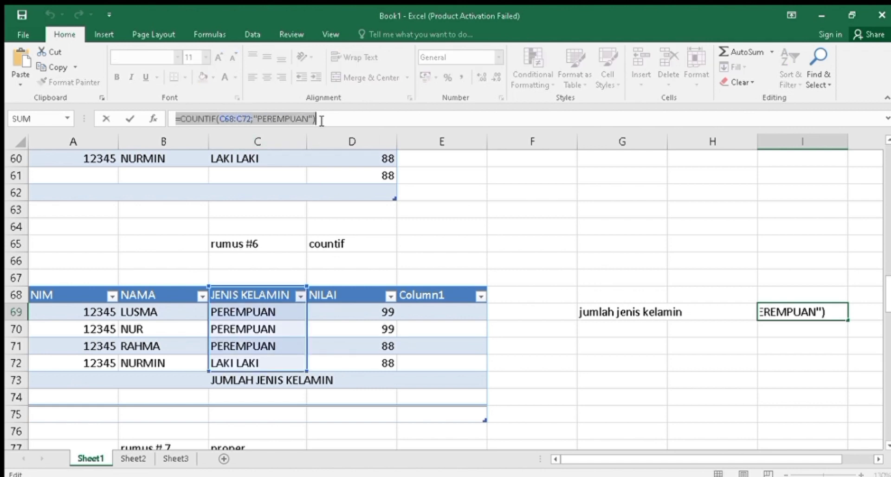
left_click(321, 121)
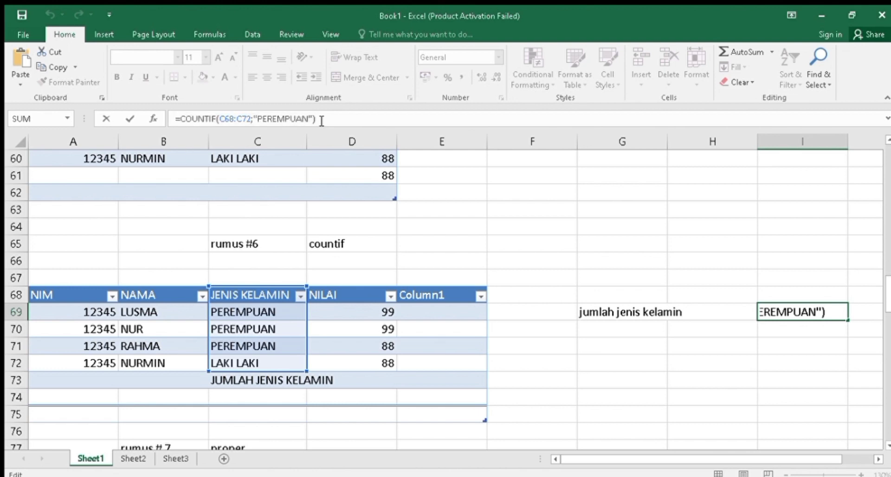
key("BackSpace")
key("BackSpace")
key("BackSpace")
key("BackSpace")
key("BackSpace")
key("BackSpace")
key("BackSpace")
key("BackSpace")
key("BackSpace")
key("BackSpace")
key("BackSpace")
key("BackSpace")
key("BackSpace")
key("BackSpace")
key("BackSpace")
key("BackSpace")
key("BackSpace")
key("BackSpace")
key("BackSpace")
key("BackSpace")
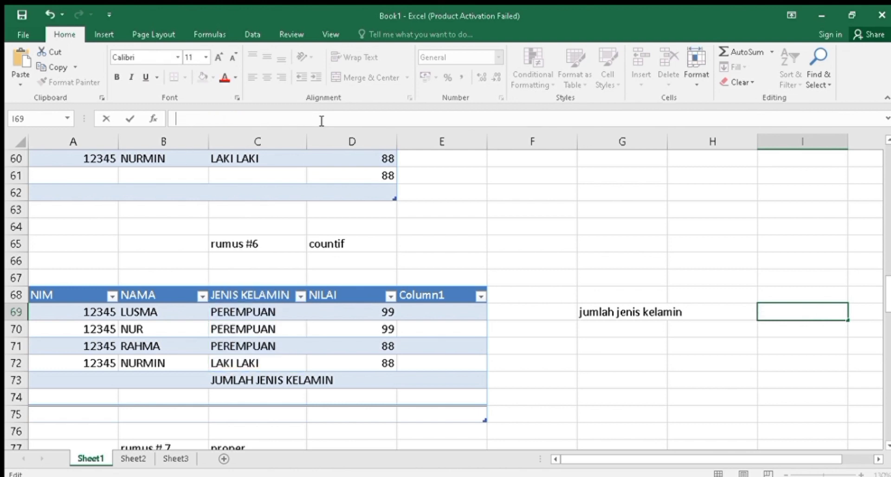
key("ctrl+v")
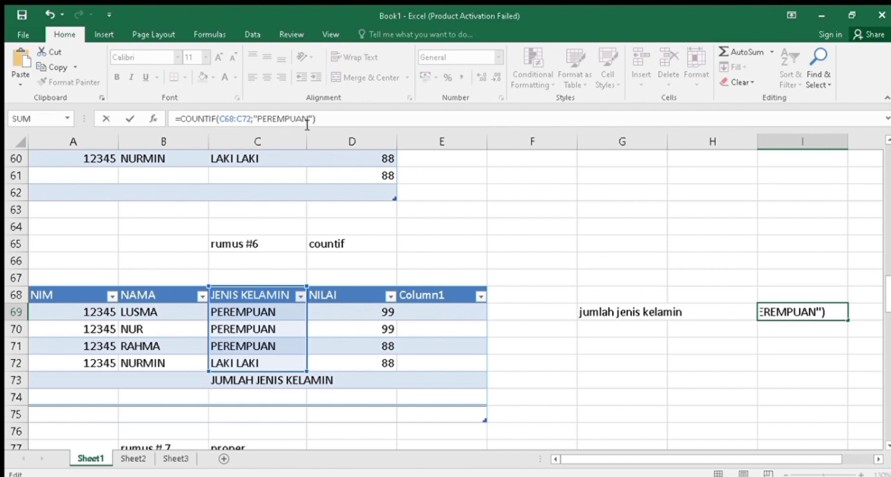
Replace the criterion in I69's COUNTIF formula with "LAKI LAKI" and commit it.
key("BackSpace")
key("BackSpace")
key("BackSpace")
key("BackSpace")
key("BackSpace")
key("BackSpace")
key("BackSpace")
key("BackSpace")
key("BackSpace")
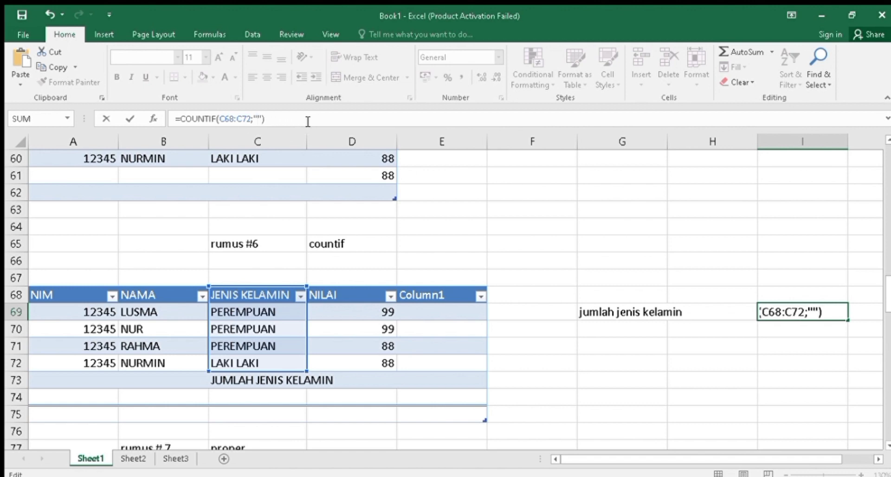
type("LAKI LAKI")
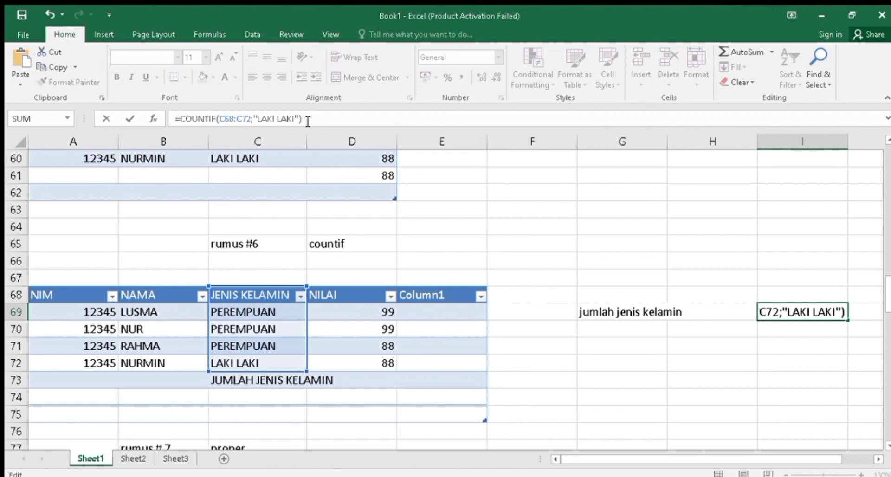
key("Return")
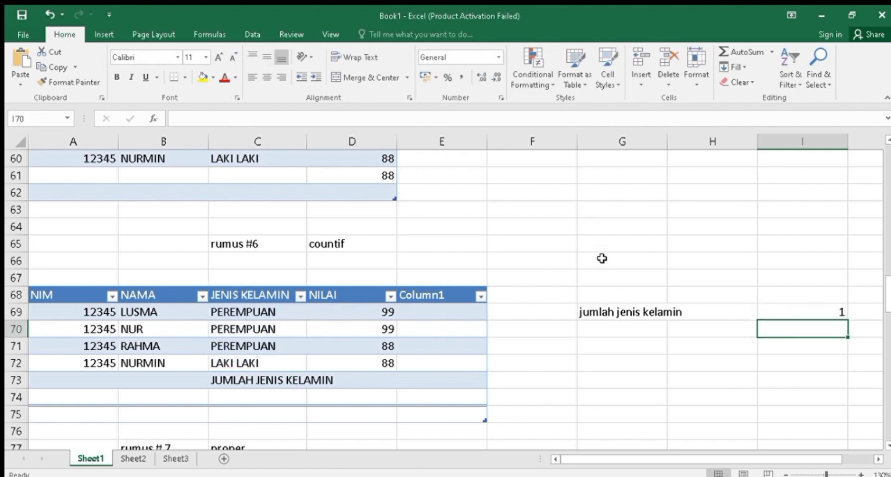
Set the COUNTIF criterion in I69 to "PEREMPUAN", keeping the range C68:C72.
left_click(784, 314)
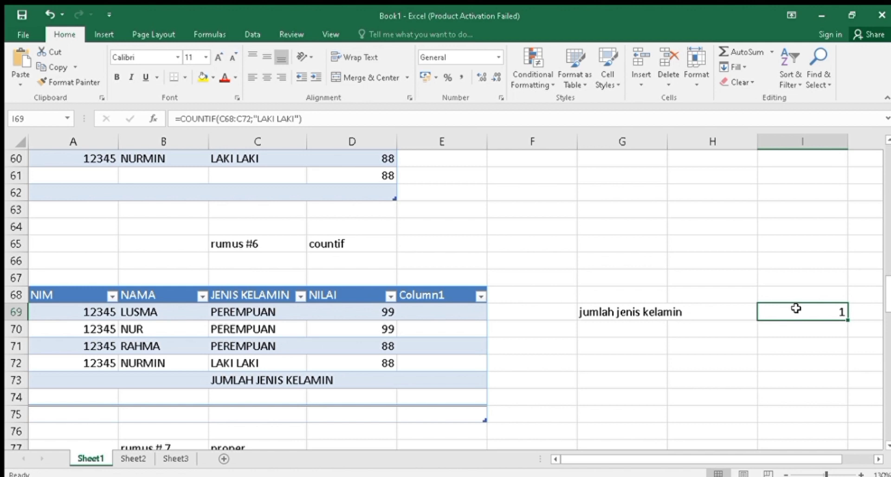
left_click(295, 120)
key("BackSpace")
key("BackSpace")
key("BackSpace")
key("BackSpace")
key("BackSpace")
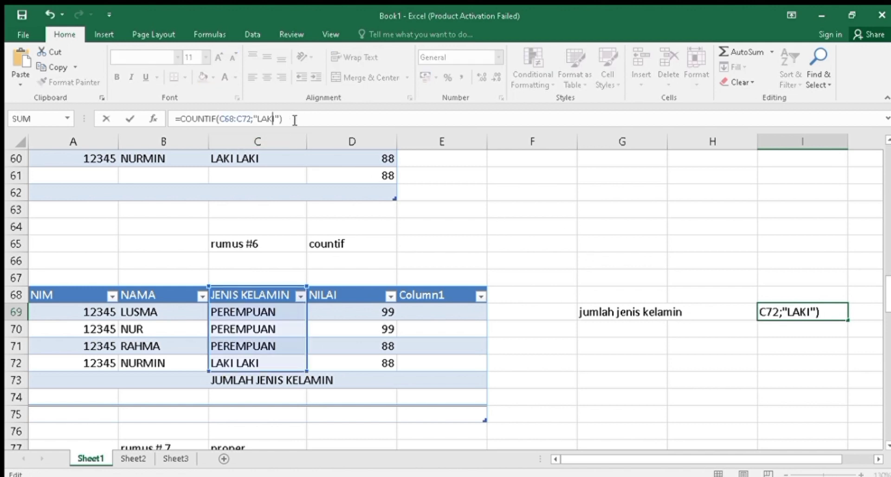
key("BackSpace")
key("BackSpace")
key("BackSpace")
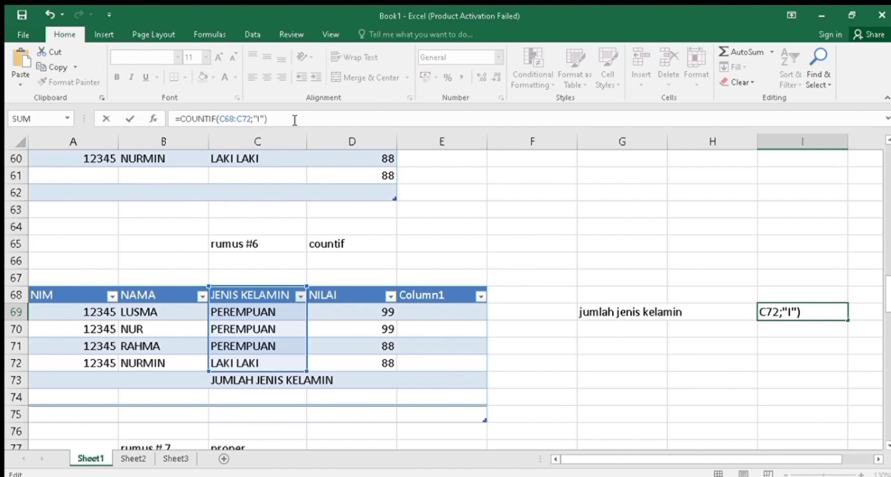
type("P")
type("EREMPU")
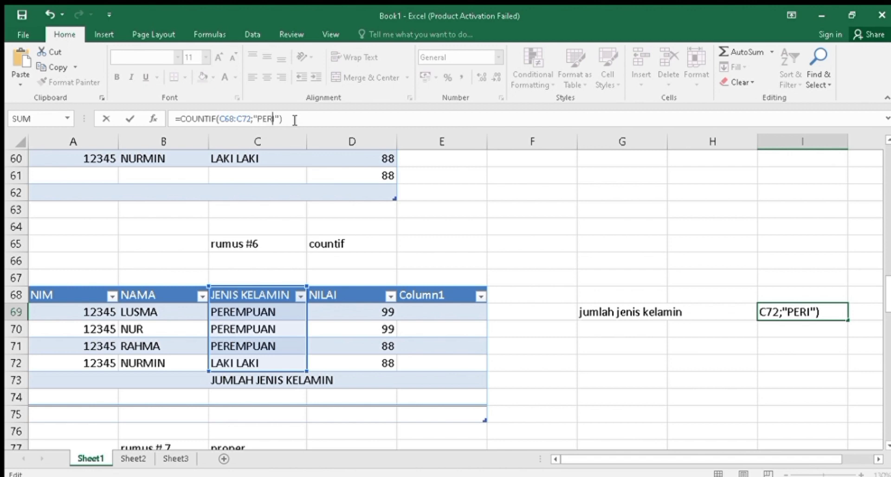
type("AN")
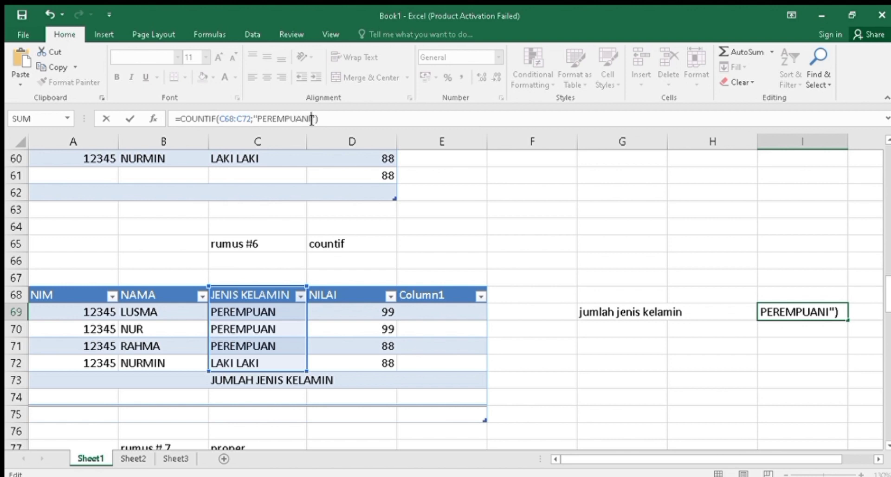
key("Delete")
key("Return")
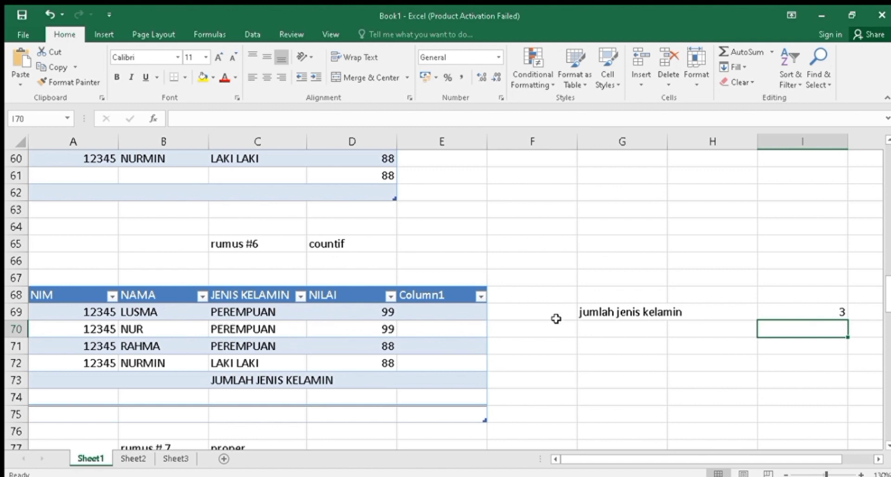
Enter a PROPER formula in C79, below the proper label, that refers to the text in A79.
left_click_drag(887, 278, 887, 306)
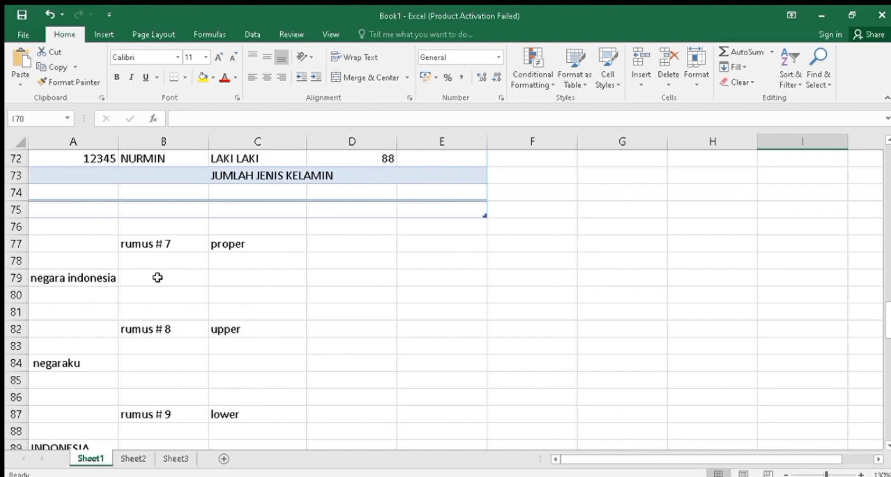
left_click(216, 281)
type("=")
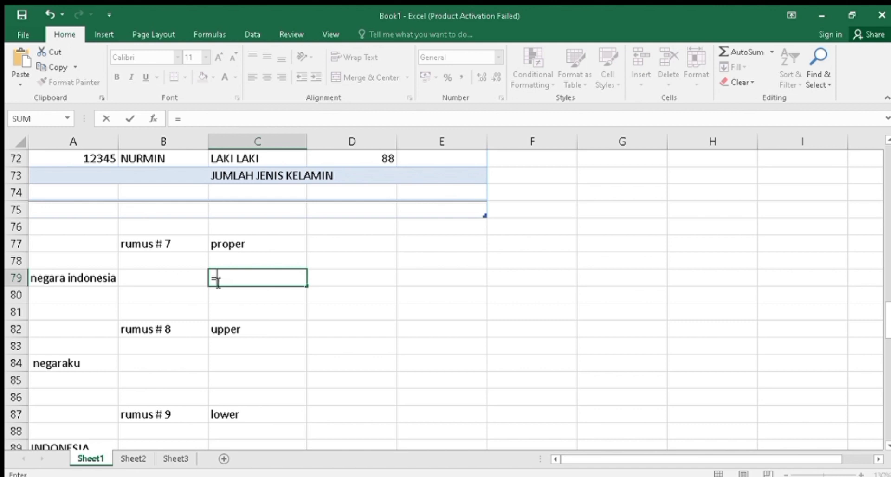
type("PROPEE")
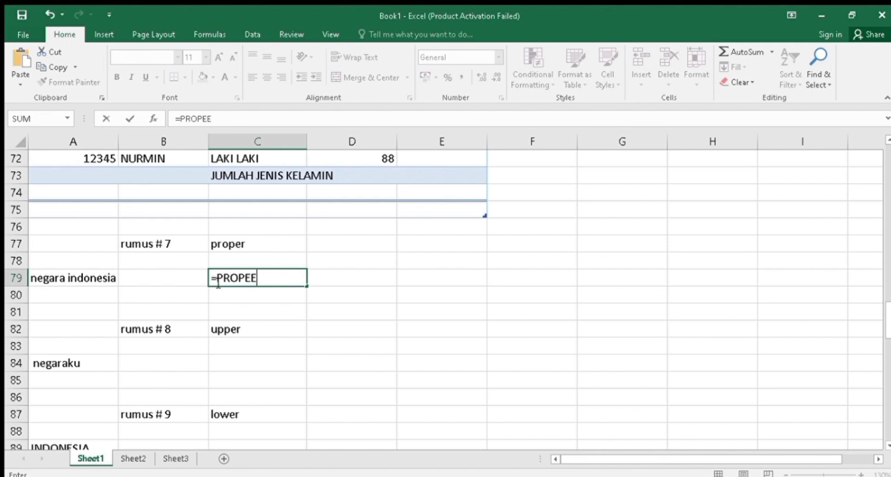
key("BackSpace")
type("R(")
left_click(81, 279)
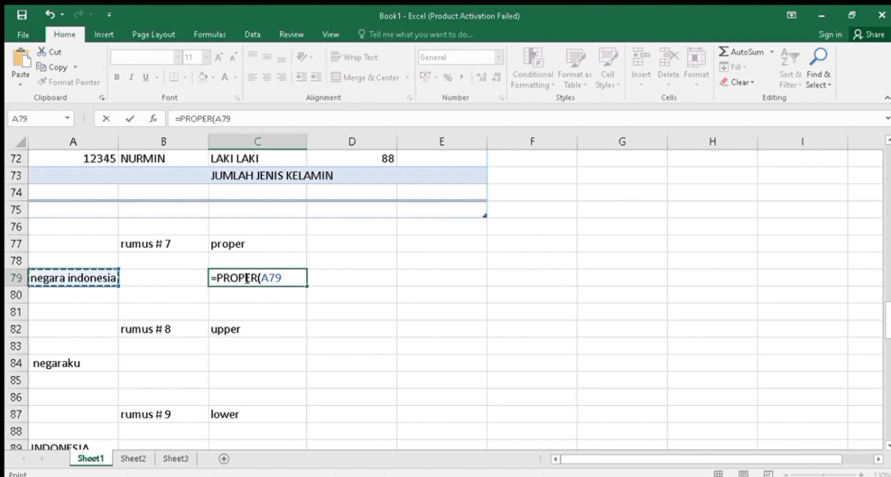
key("Return")
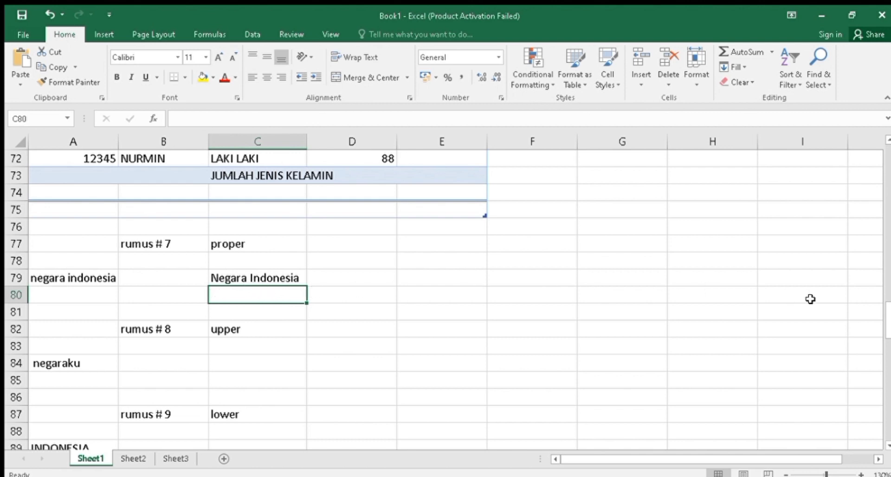
Enter an UPPER formula in C84, below the upper label, that refers to the text in A84.
left_click_drag(887, 315, 888, 327)
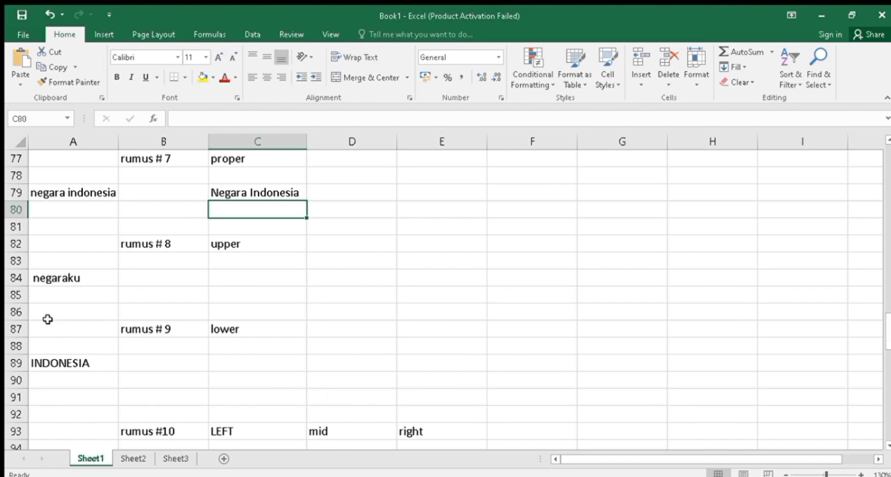
left_click(207, 280)
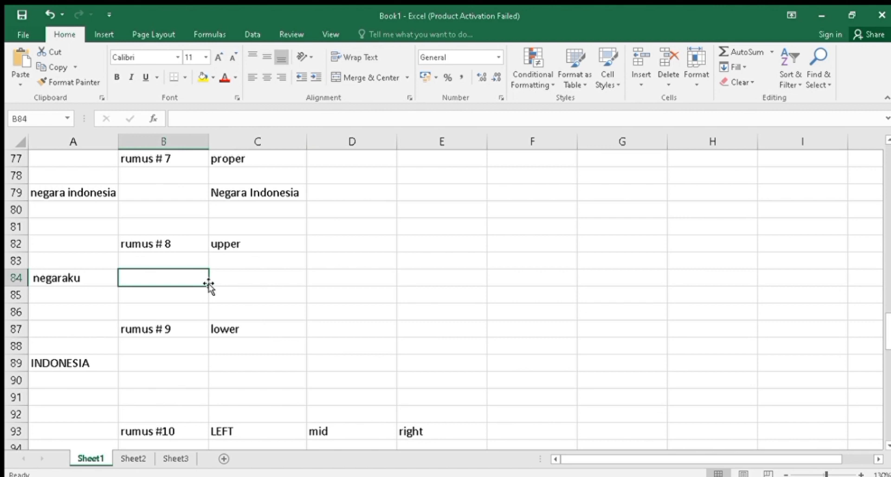
left_click(216, 279)
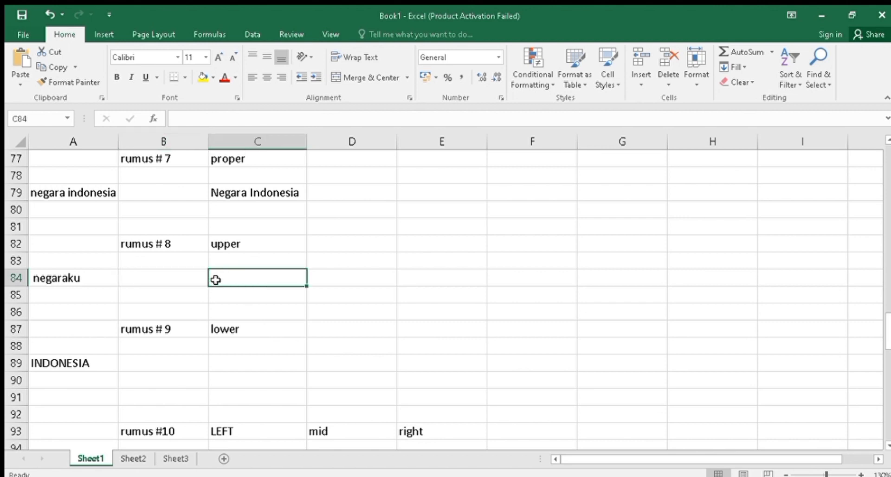
type("=")
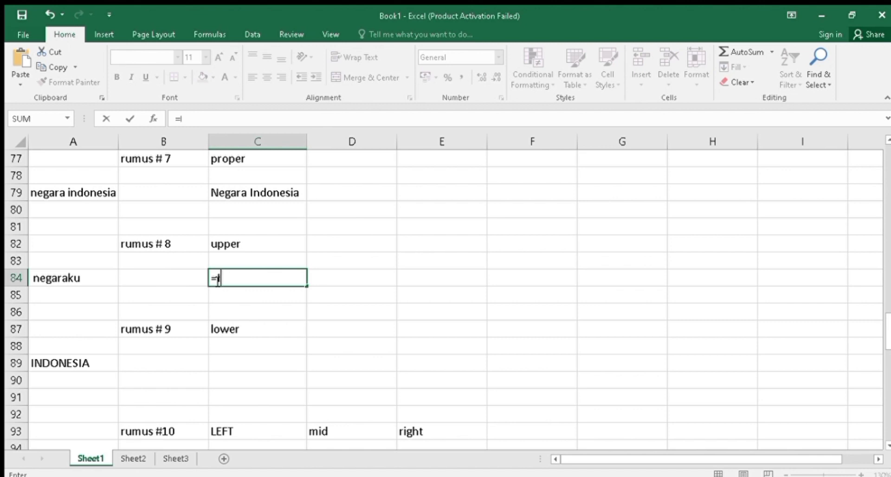
type("UPPER(")
left_click(79, 279)
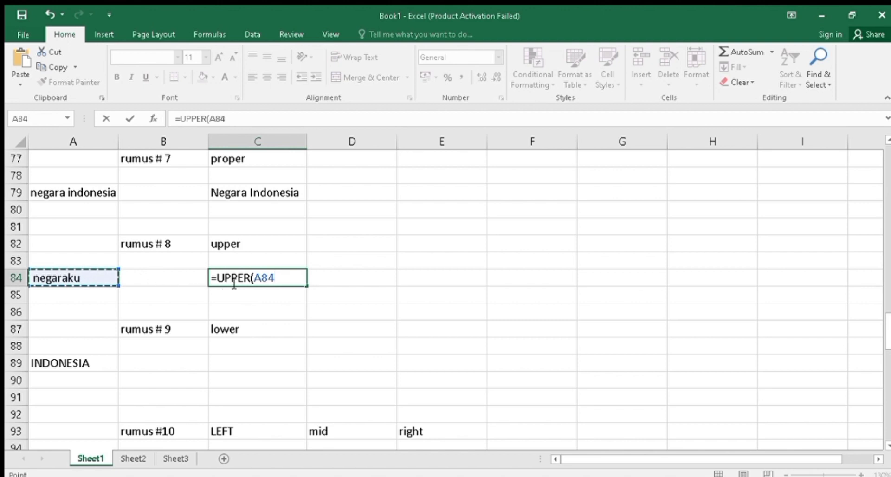
key("Return")
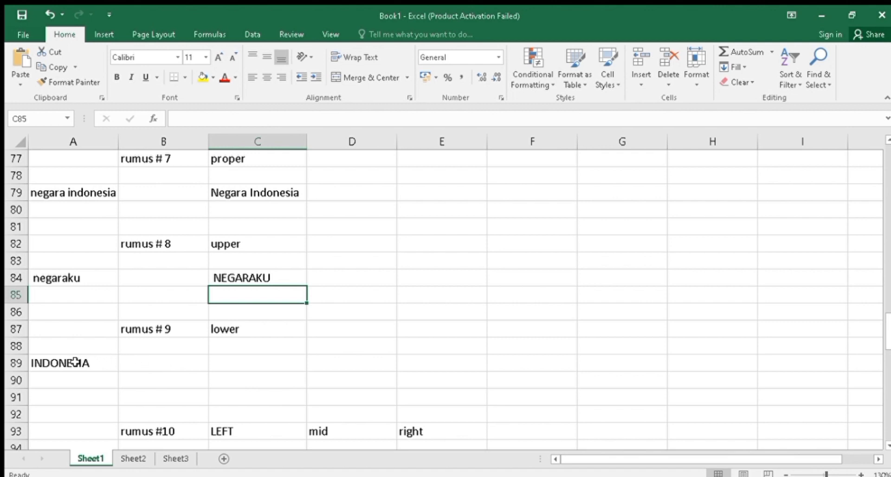
Enter a LOWER formula in C89, below the lower label, that refers to the text in A89.
left_click(221, 362)
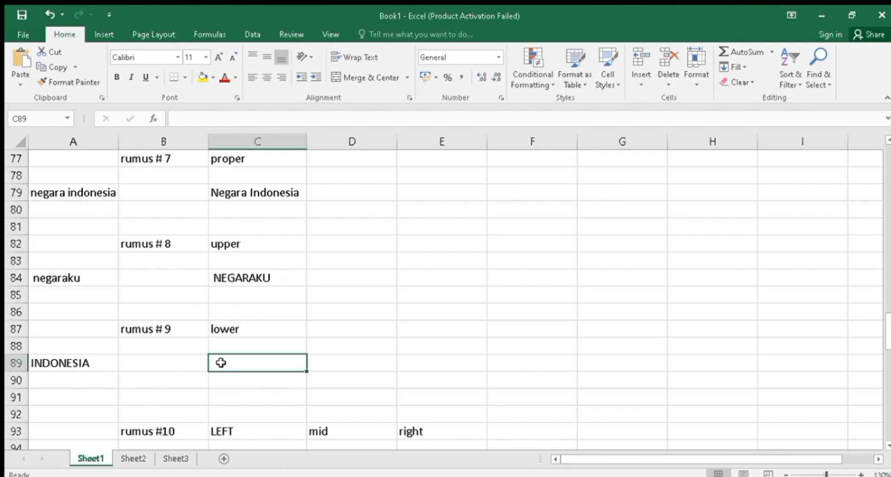
type("=LO")
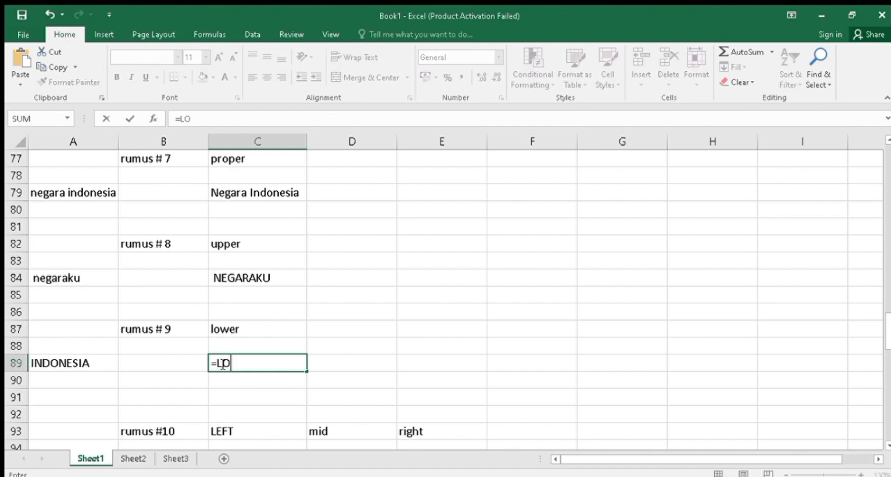
type("WER(")
left_click(87, 365)
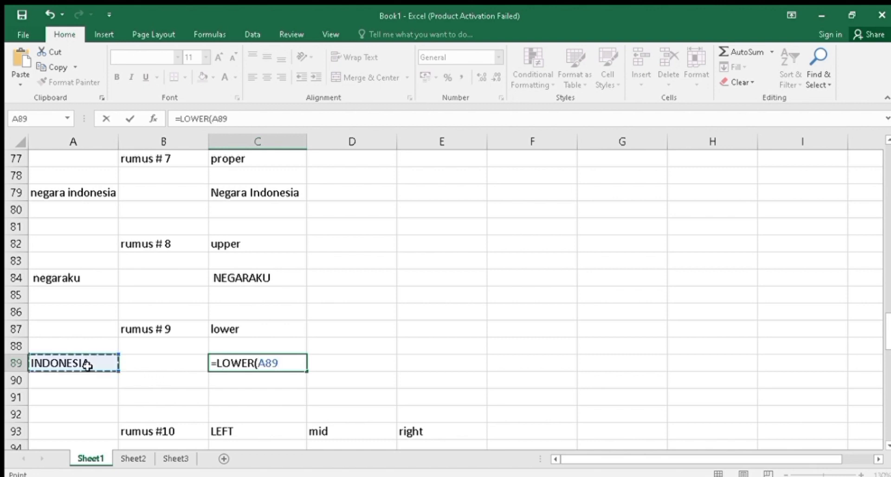
key("Return")
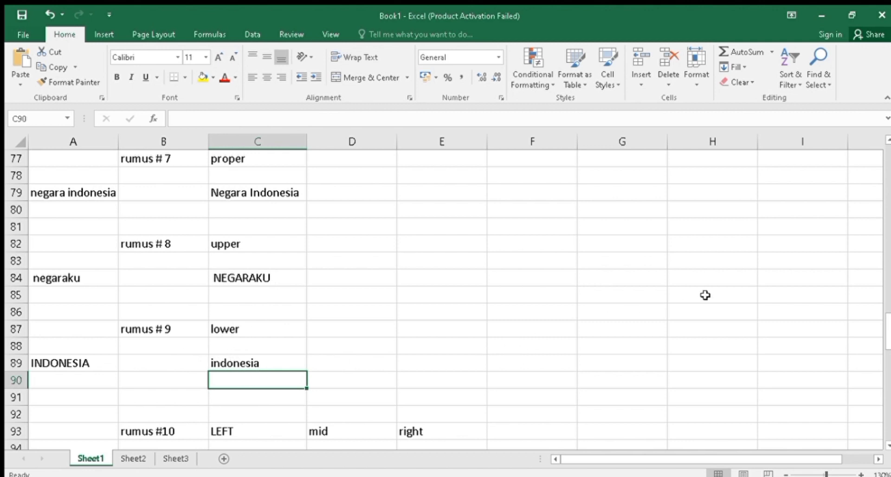
Enter a LEFT formula in C95 that extracts the first 3 characters of the text in A95.
scroll(886, 336, "down", 1)
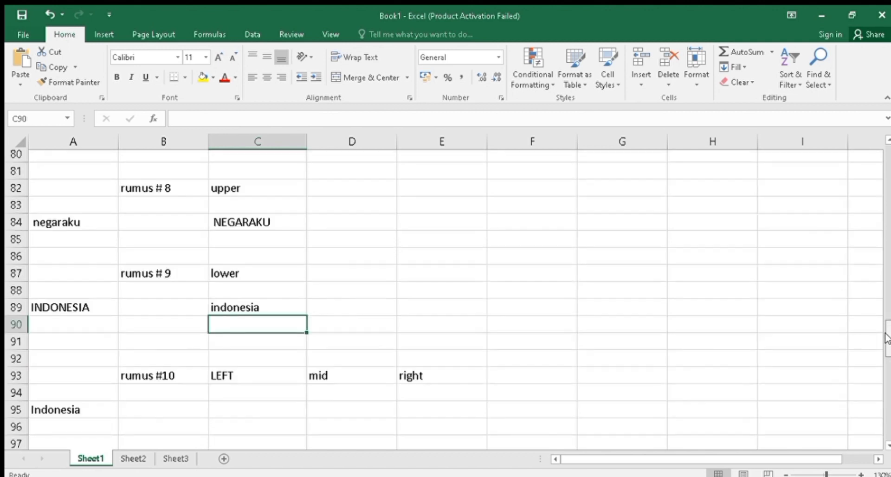
scroll(887, 336, "down", 2)
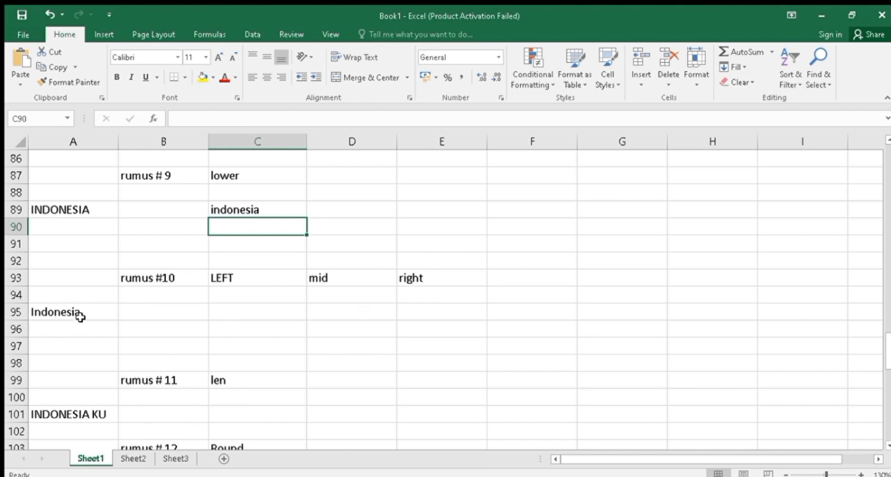
left_click(219, 315)
type("=")
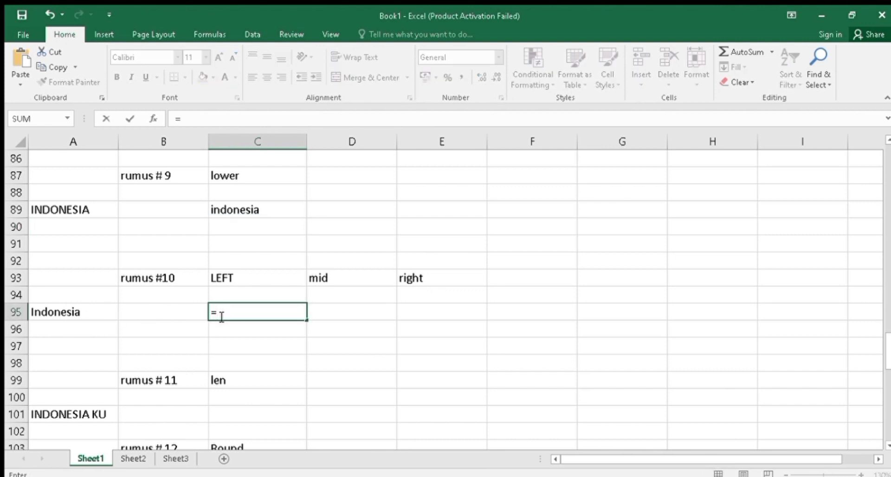
type("LEFT(")
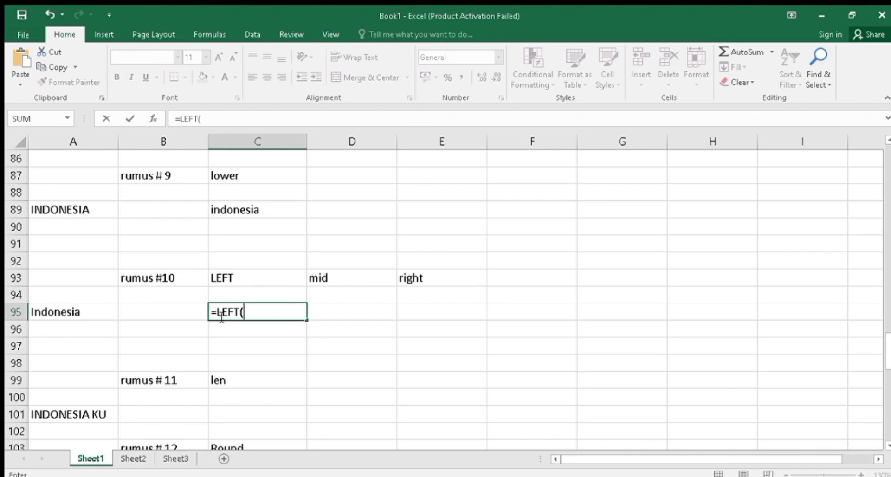
left_click(44, 312)
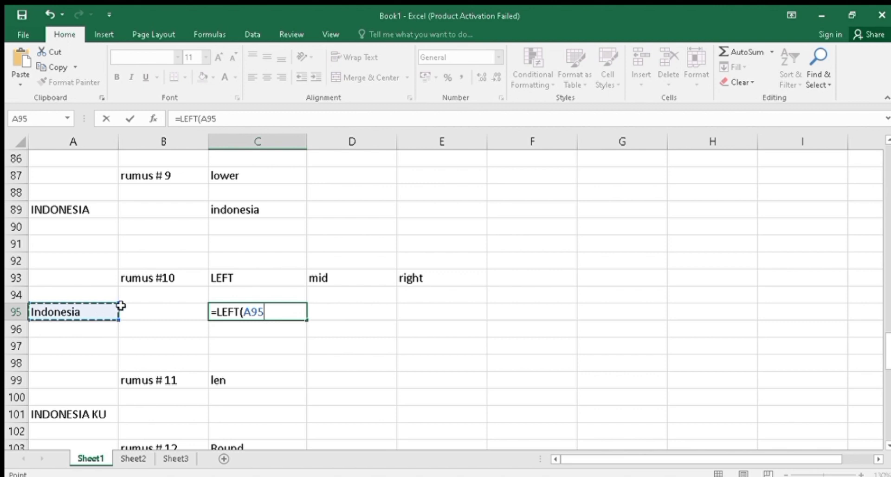
type(";")
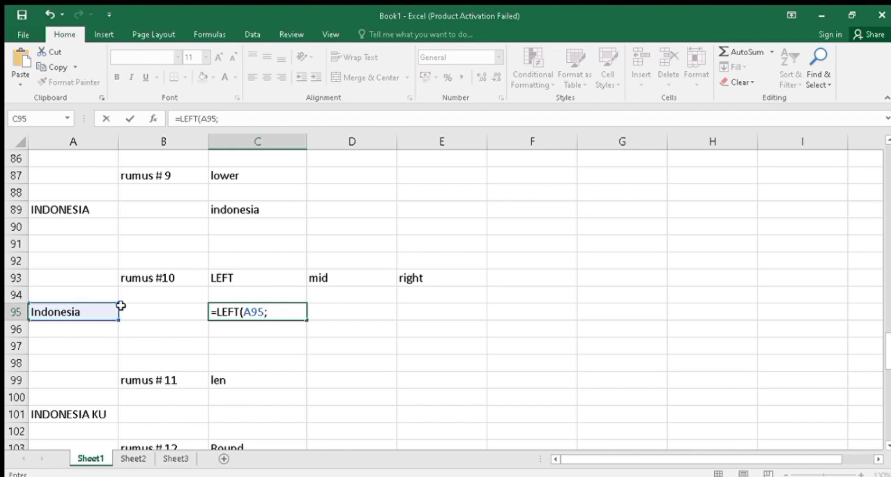
type("3")
key("Return")
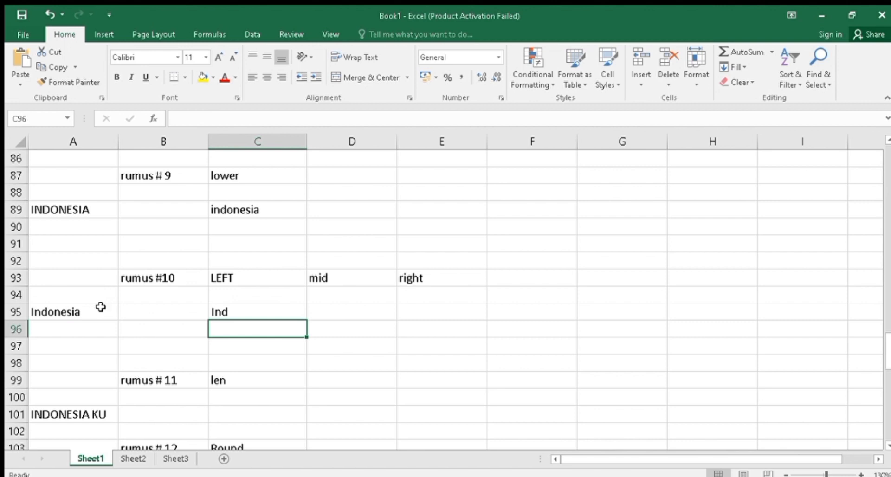
Change the character count in C95's LEFT formula to 4.
left_click(231, 312)
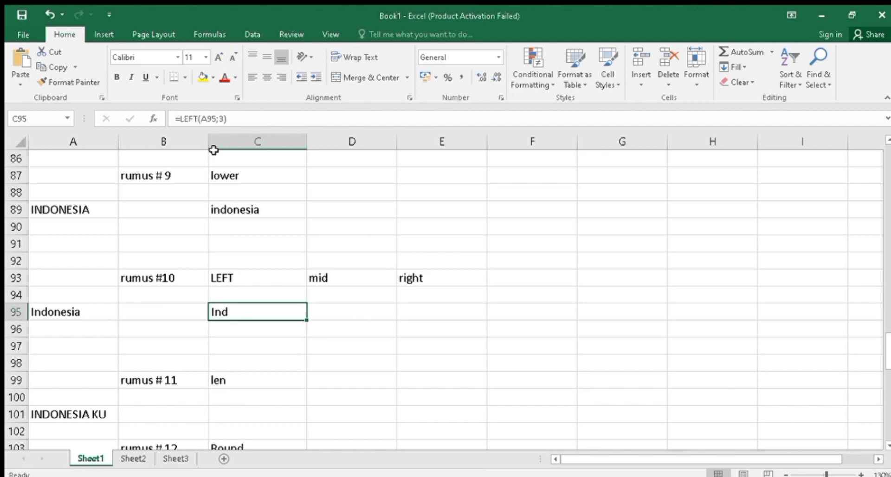
left_click(223, 120)
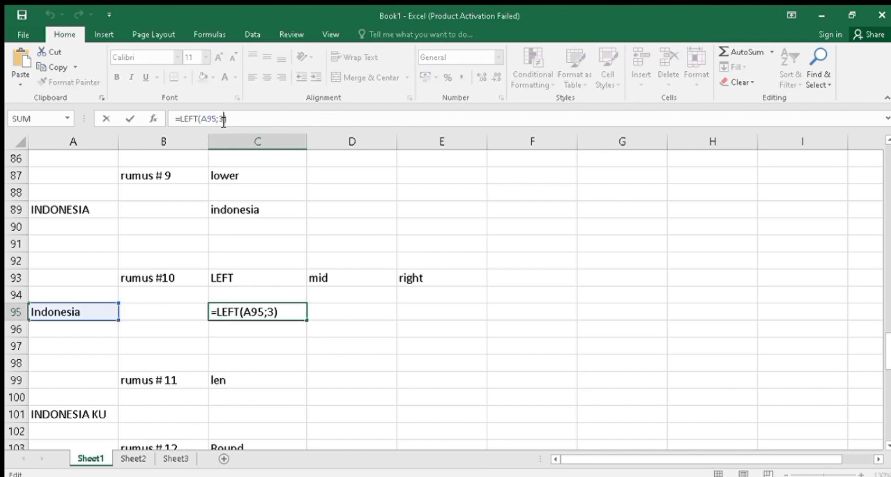
key("BackSpace")
type("4")
key("Return")
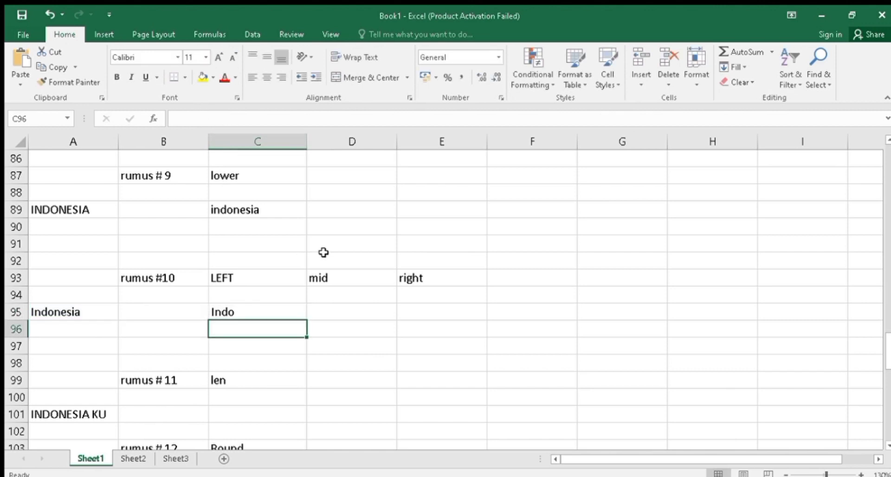
Enter a MID formula in D95 that extracts 3 characters from A95, starting at character 4.
left_click(322, 330)
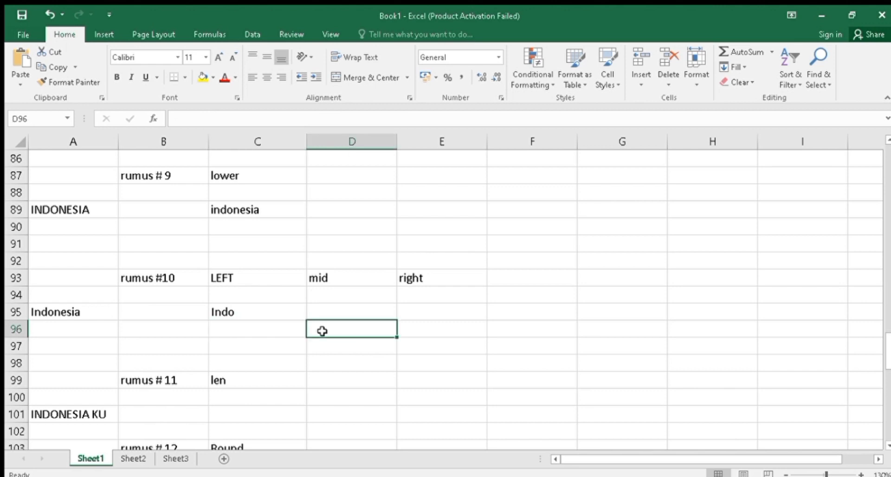
left_click(317, 314)
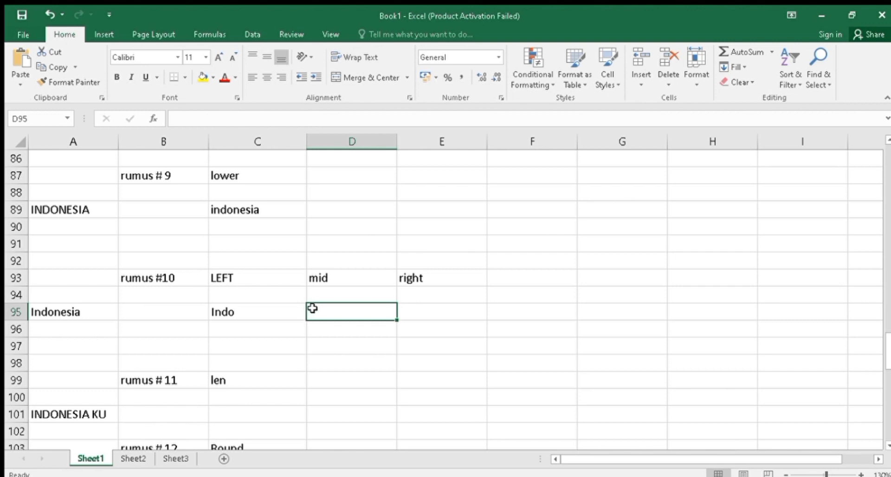
type("=")
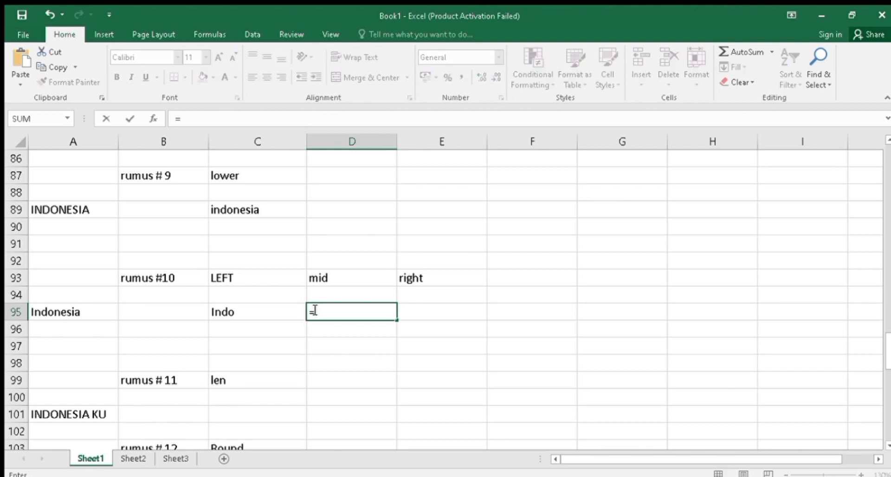
type("MID(")
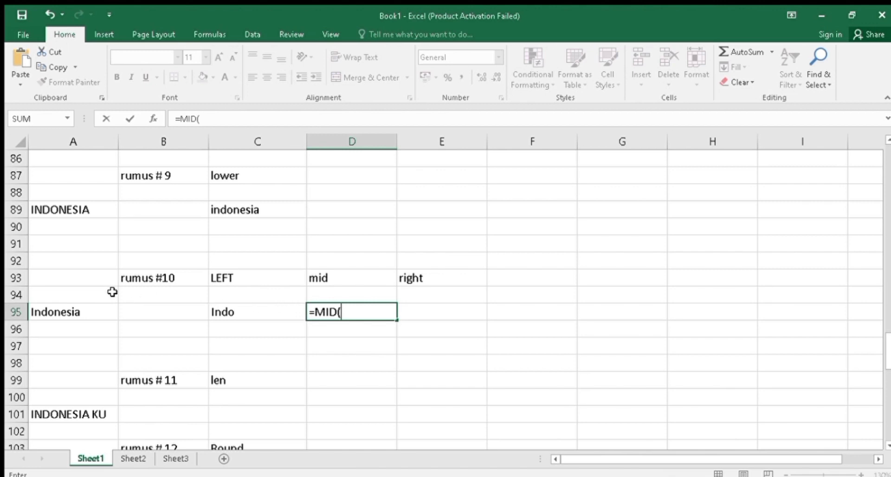
left_click(72, 313)
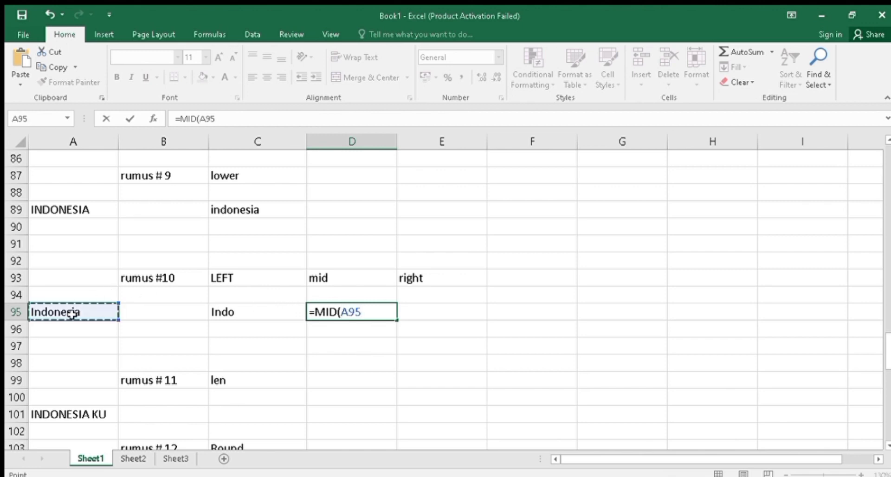
type(";")
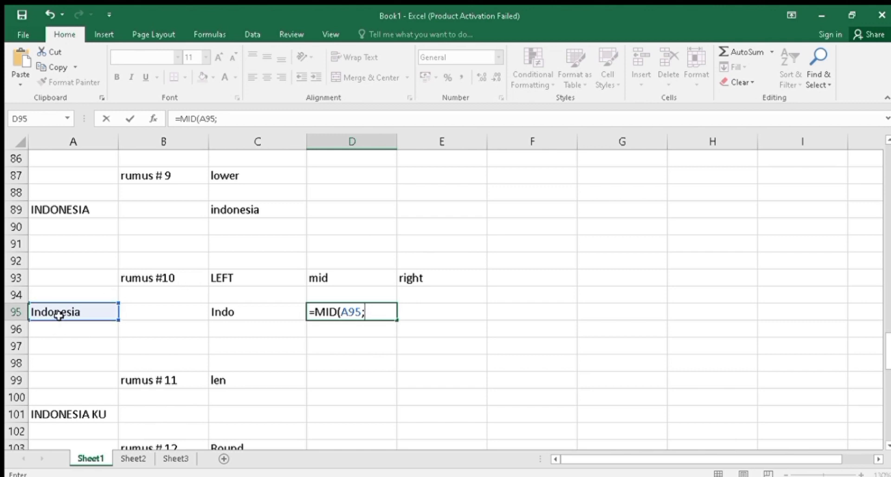
type("4")
type(";3")
key("Return")
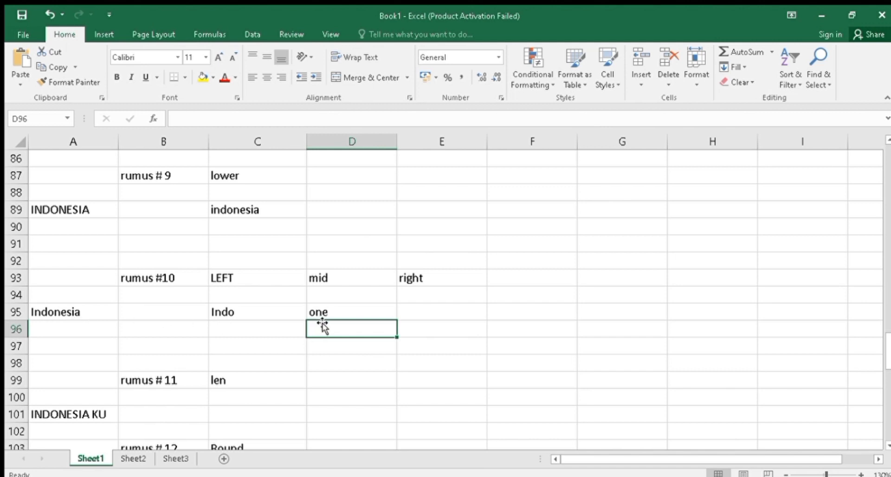
left_click(408, 312)
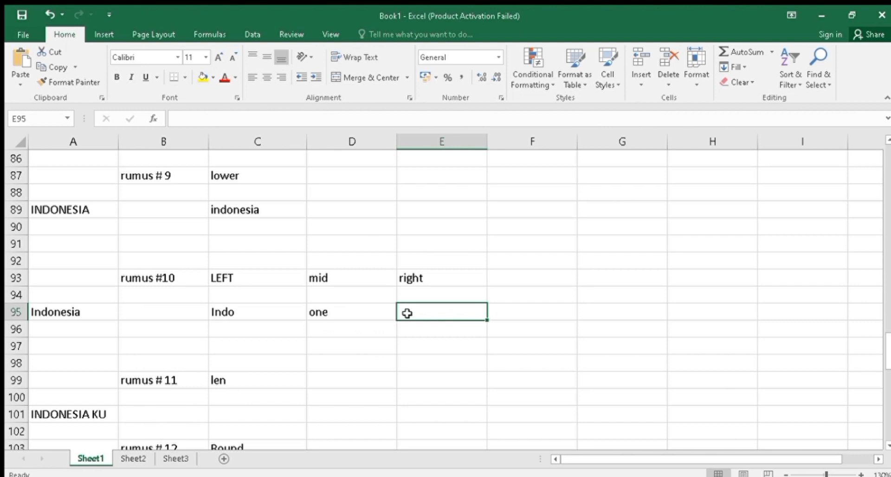
double_click(409, 311)
type("=")
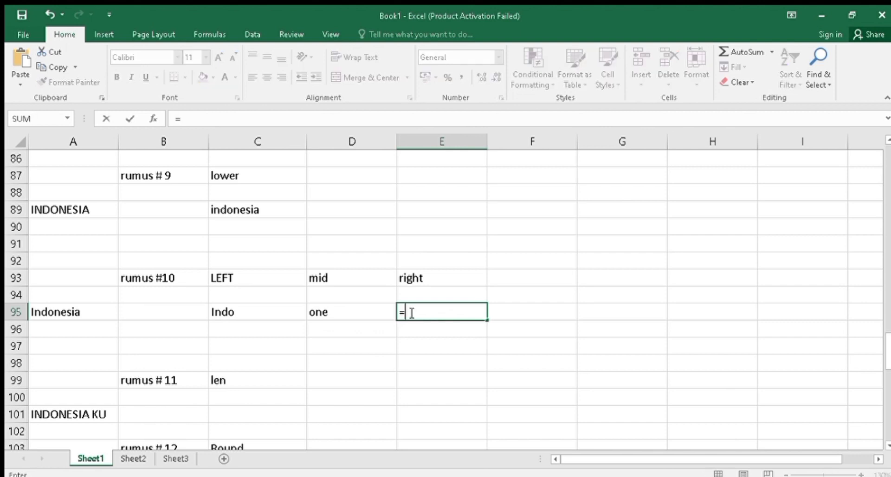
type("RIGT")
left_click(423, 315)
type("H")
key("Return")
key("Down")
key("Down")
key("Down")
key("Down")
key("Down")
key("Down")
key("Down")
key("Down")
key("Down")
key("Down")
key("Down")
key("Down")
key("Down")
key("Down")
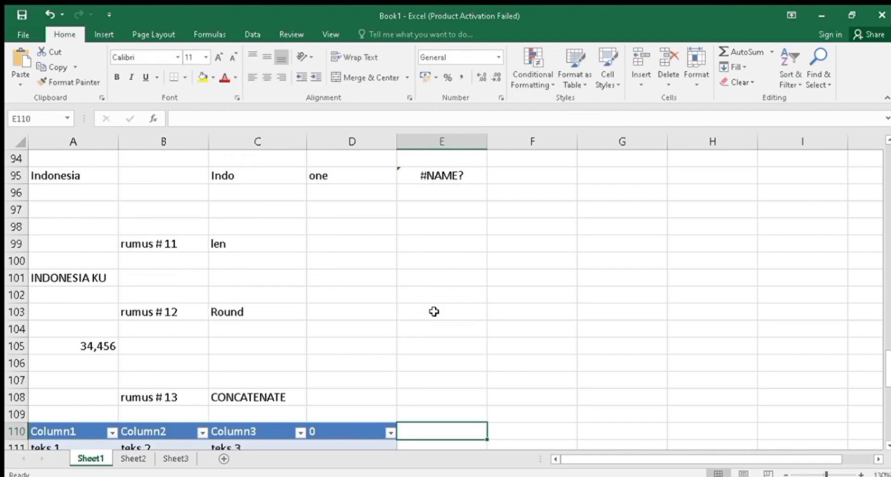
key("BackSpace")
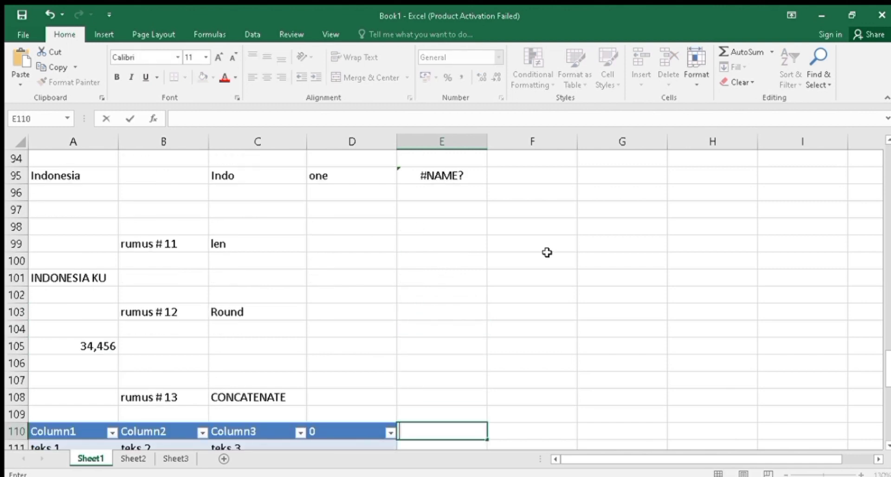
left_click(526, 230)
key("ctrl+z")
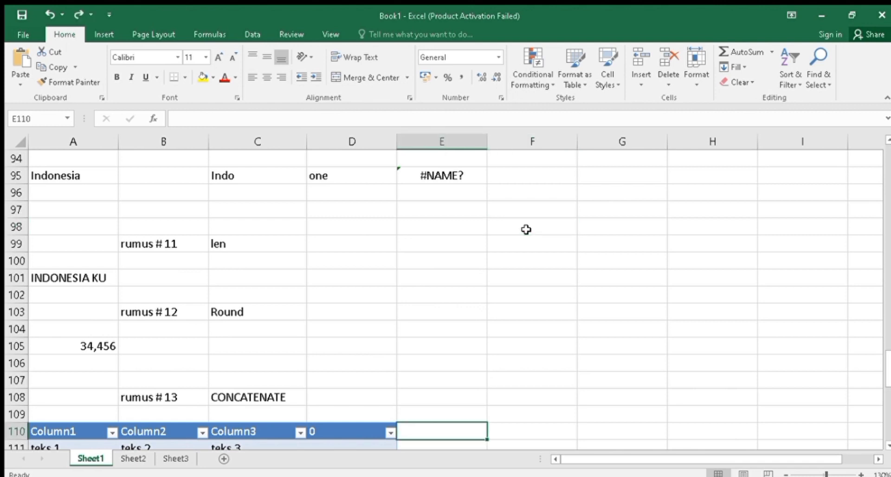
key("ctrl+z")
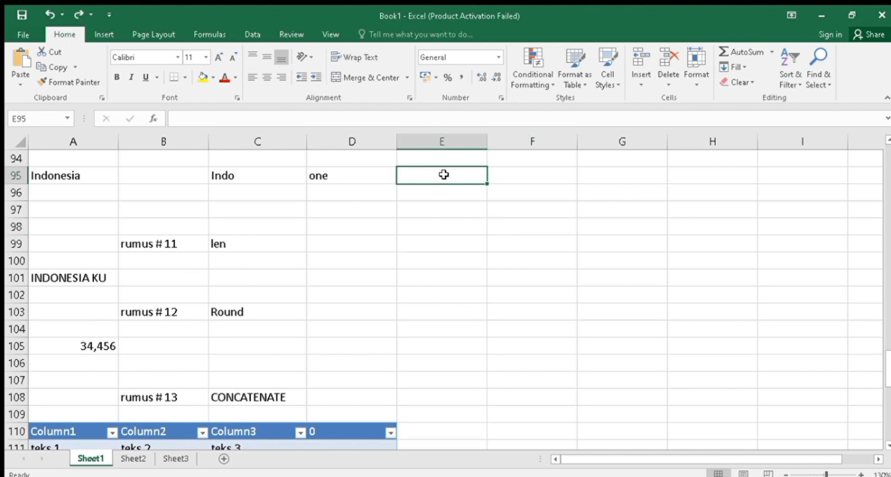
Enter a RIGHT formula in E95 that extracts the last 3 characters of the text in A95.
type("=")
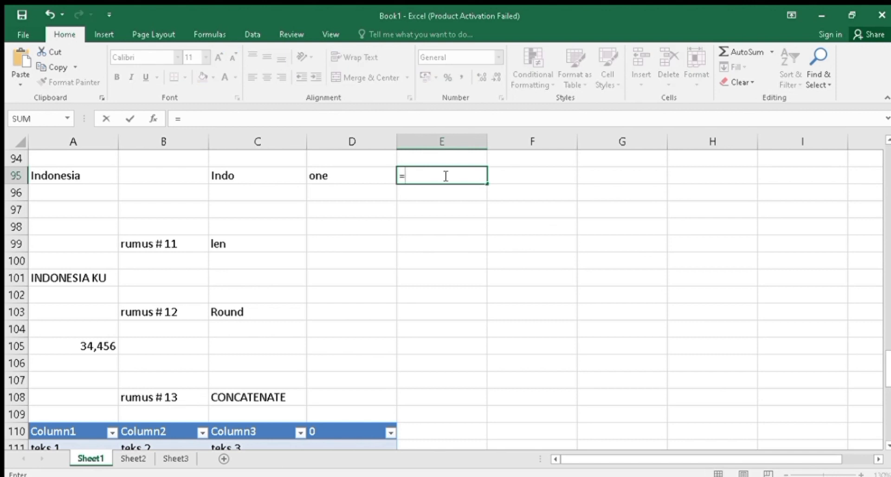
type("RIGH")
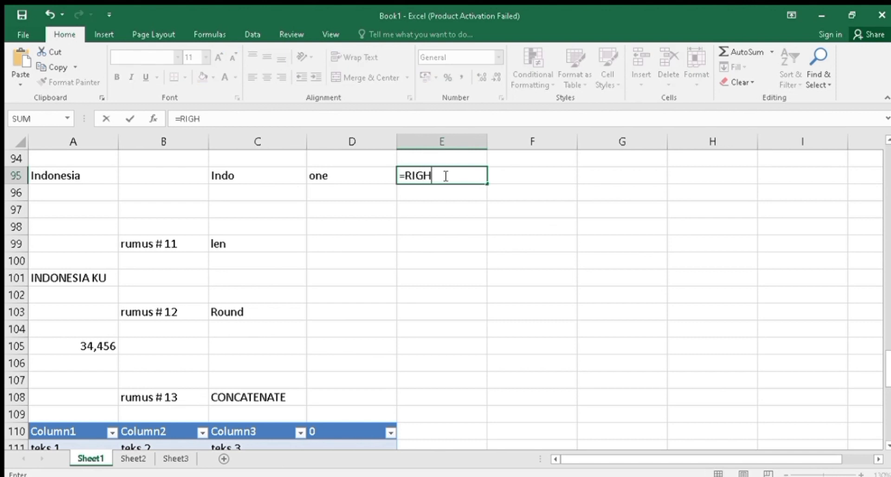
type("T(")
left_click(66, 177)
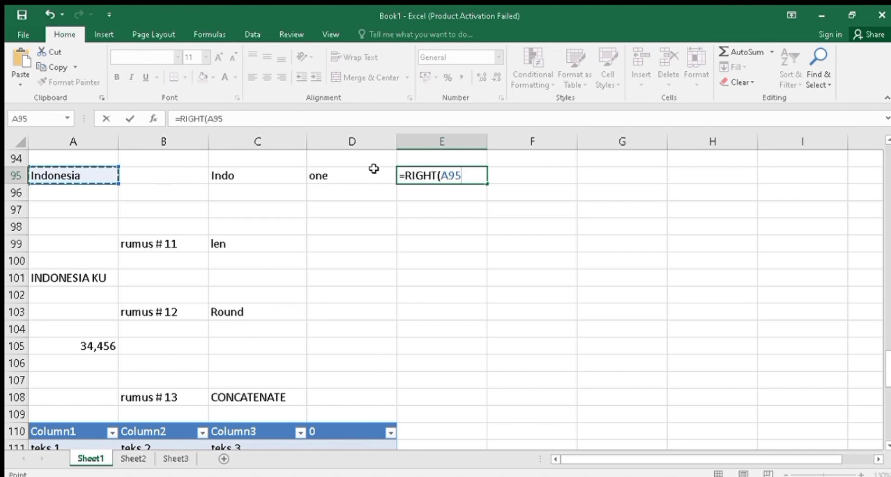
type(";")
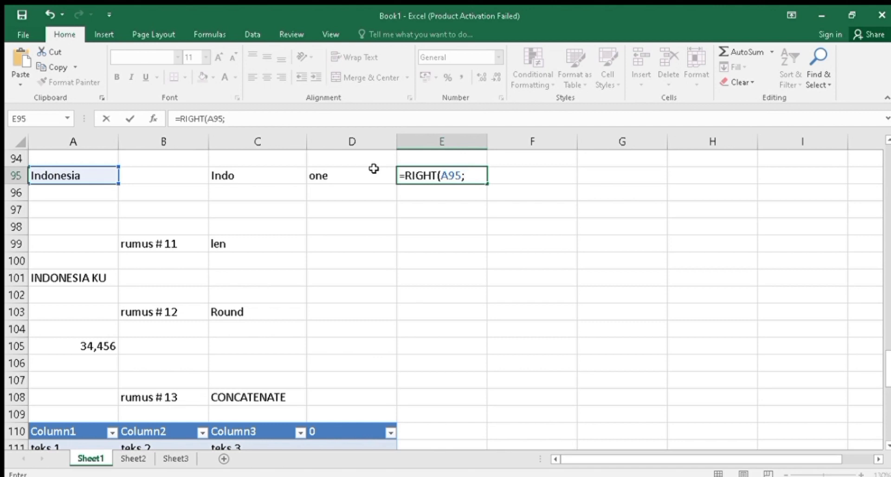
type("3")
key("Return")
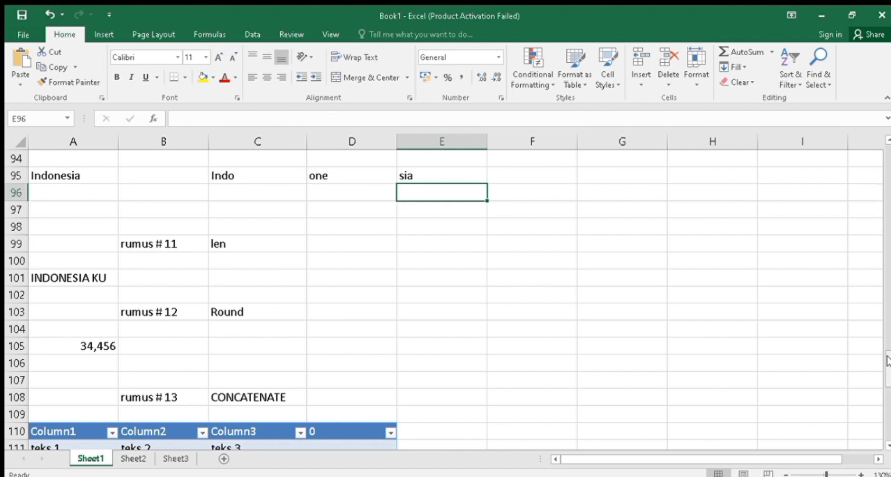
Enter a LEN formula in C101, below the len label, that counts the characters of the text in A101.
left_click_drag(888, 361, 888, 364)
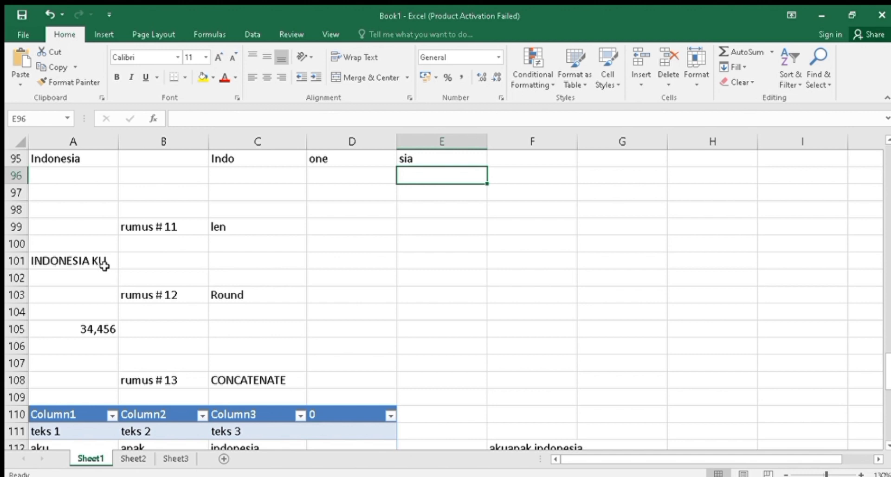
left_click(214, 260)
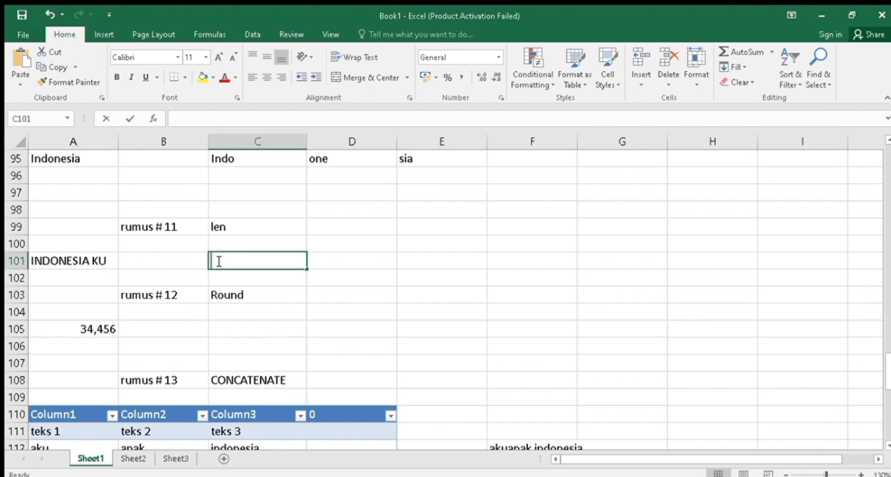
type("=LEN(")
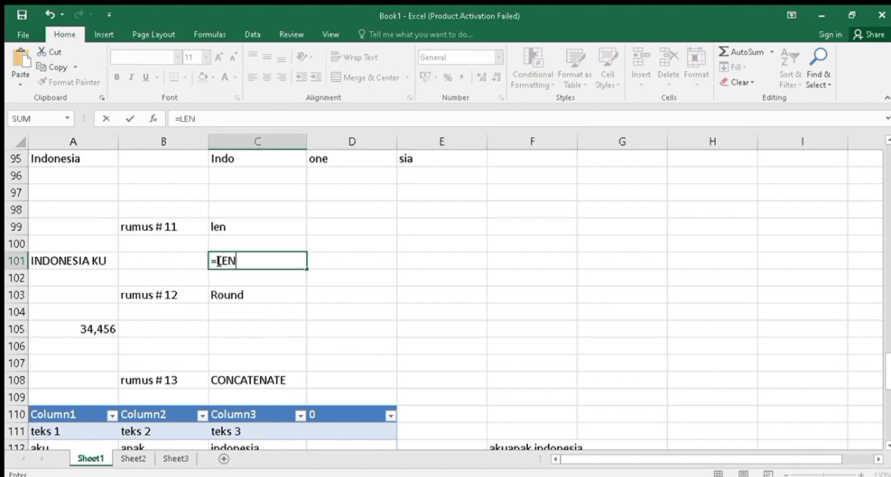
left_click(83, 259)
type(")")
key("Return")
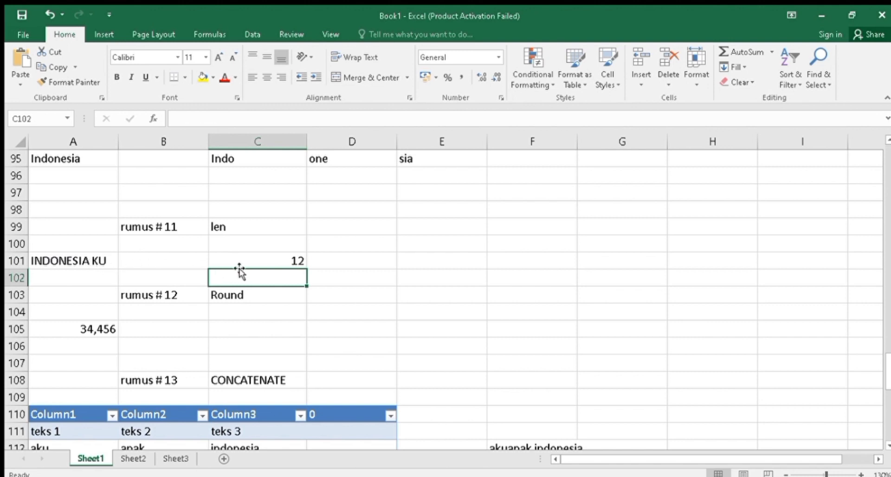
Replace the text in A101 with BANGSA.
left_click(271, 263)
left_click(96, 263)
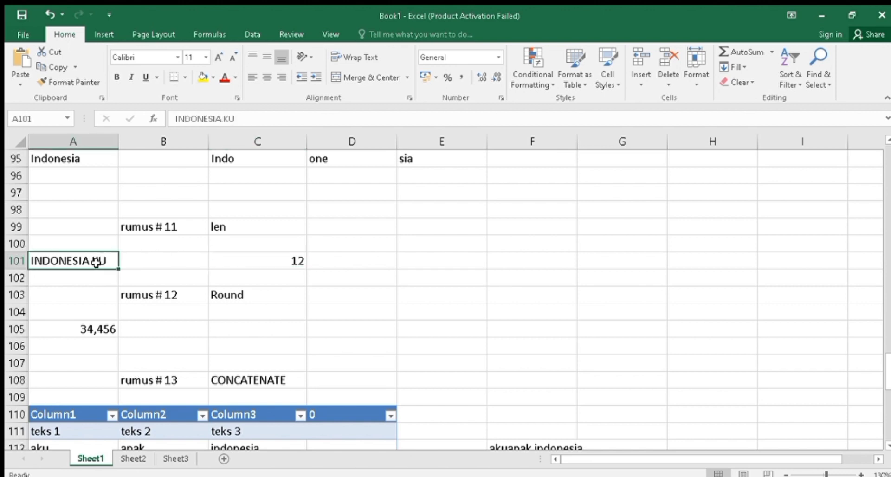
key("BackSpace")
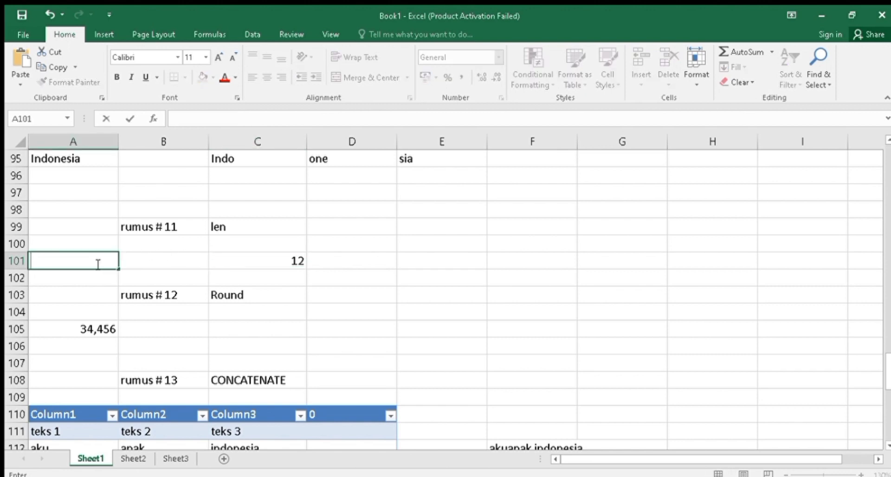
type("BANGSA")
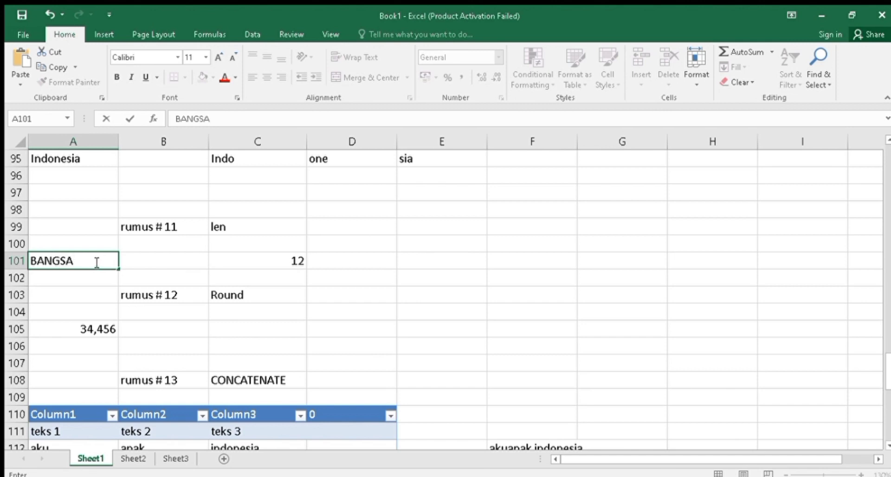
key("Return")
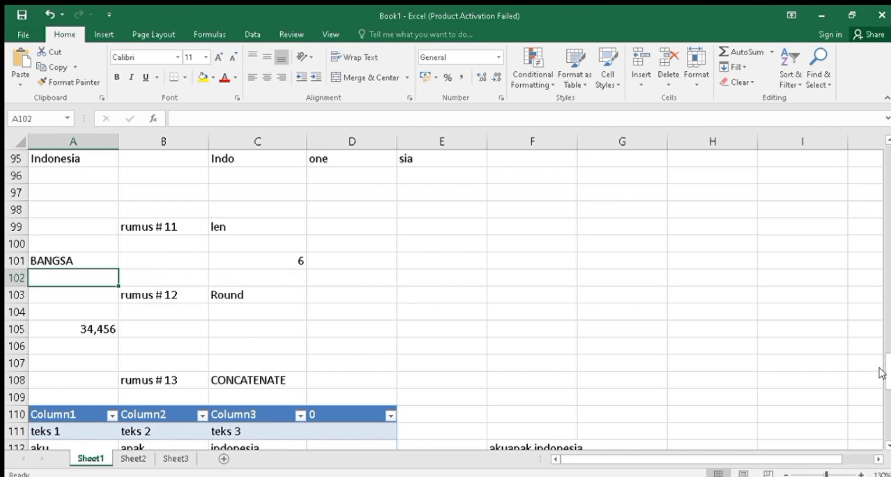
Enter a ROUND formula in C105, below the Round label, that rounds the number in A105 to 1 decimal place.
left_click_drag(887, 370, 885, 379)
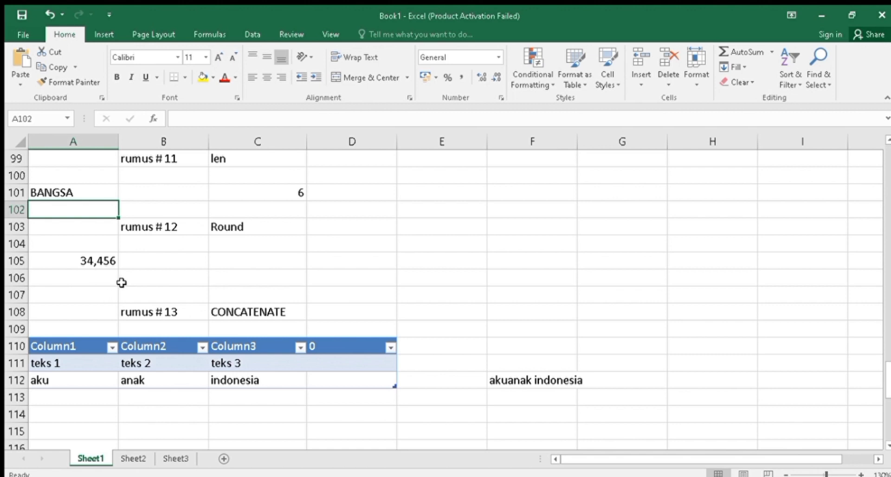
left_click(229, 260)
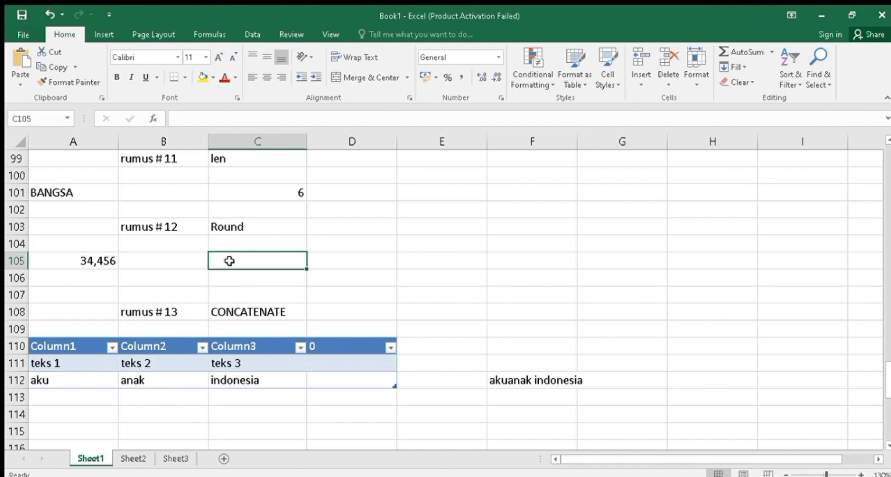
type("=")
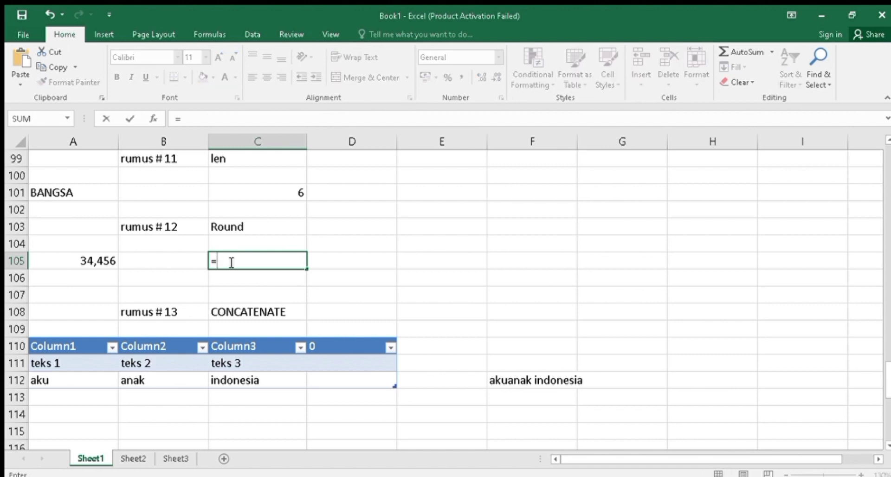
type("ROUND(")
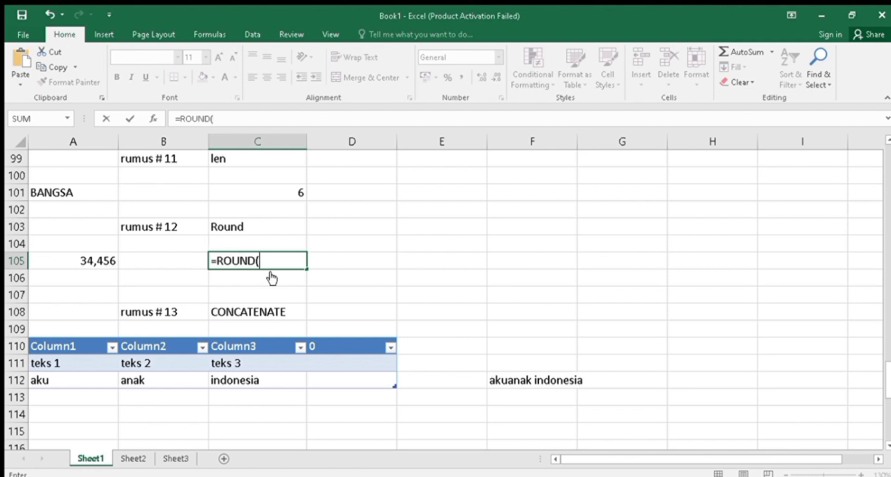
left_click(99, 262)
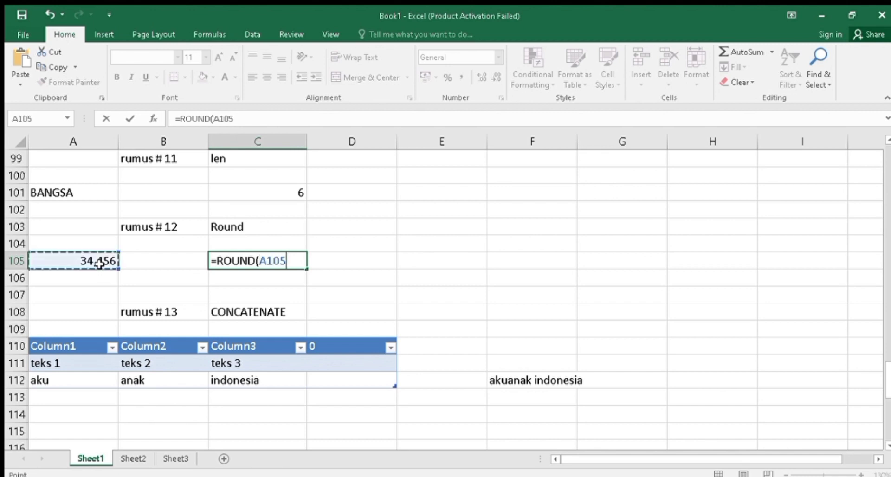
type(";")
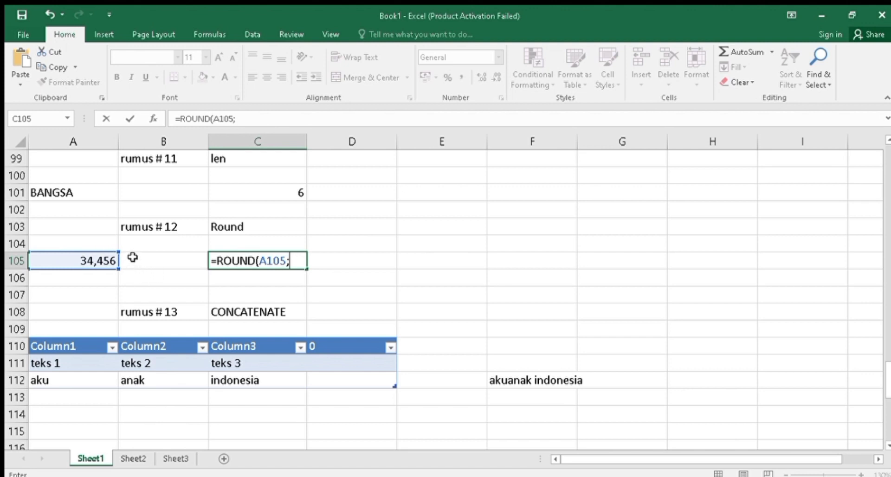
type("1")
key("Return")
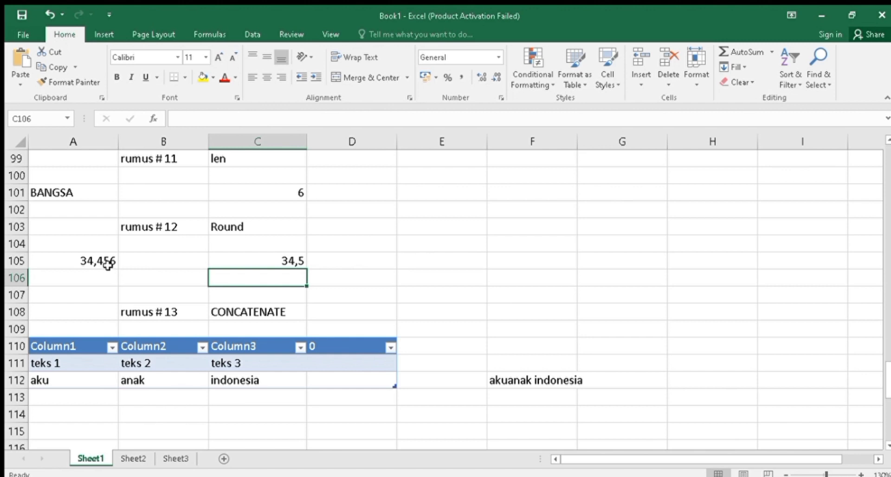
Change the number of decimal places in C105's ROUND formula to 2.
left_click(277, 263)
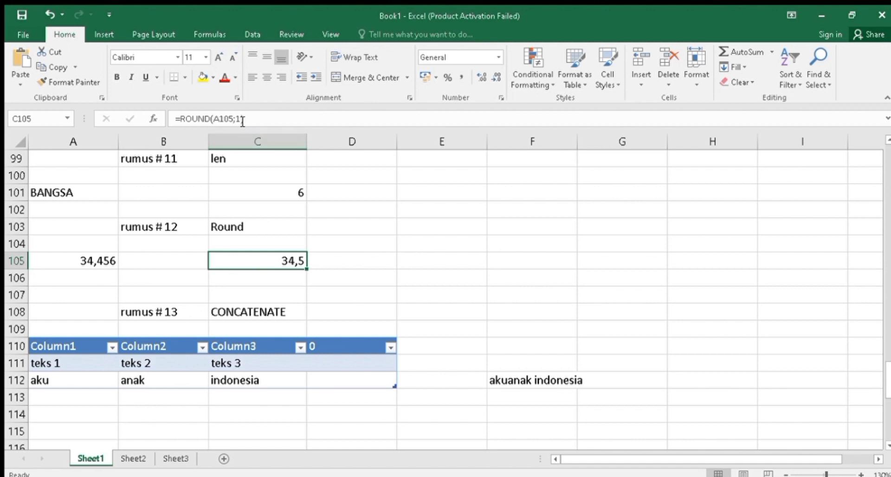
left_click(242, 120)
key("BackSpace")
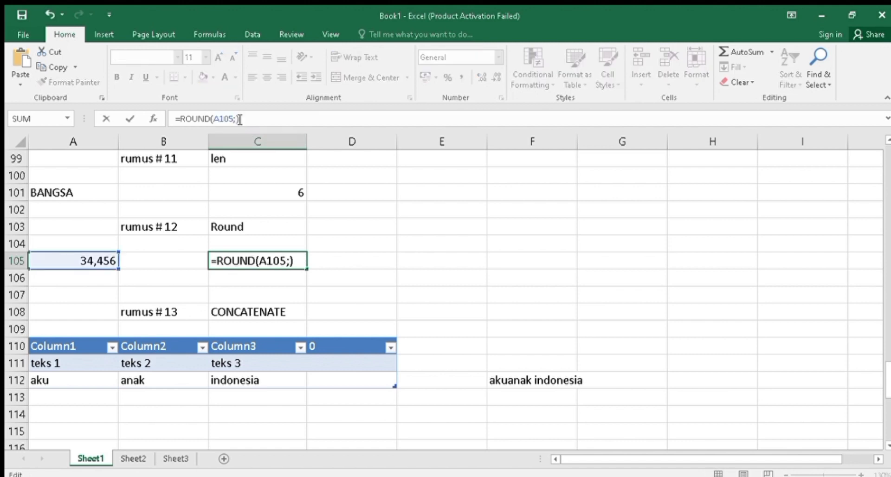
type("2")
key("Return")
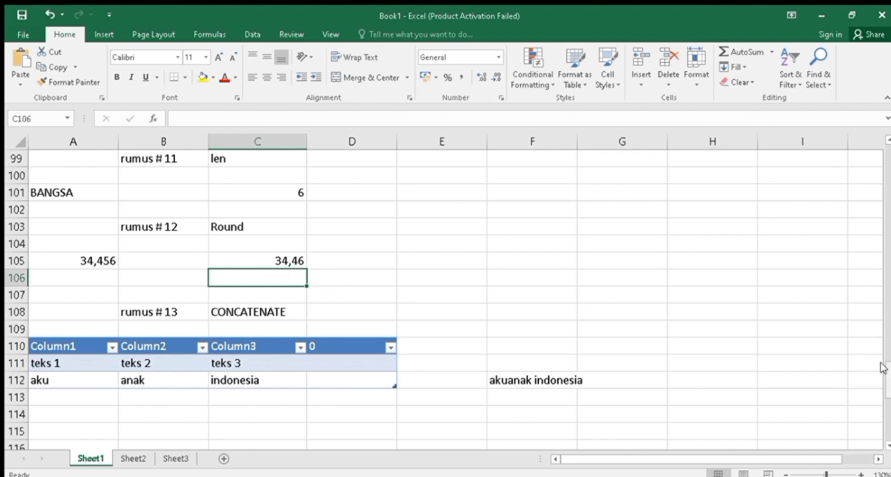
Clear the existing CONCATENATE formula from F112, beside the teks table.
left_click_drag(883, 368, 887, 380)
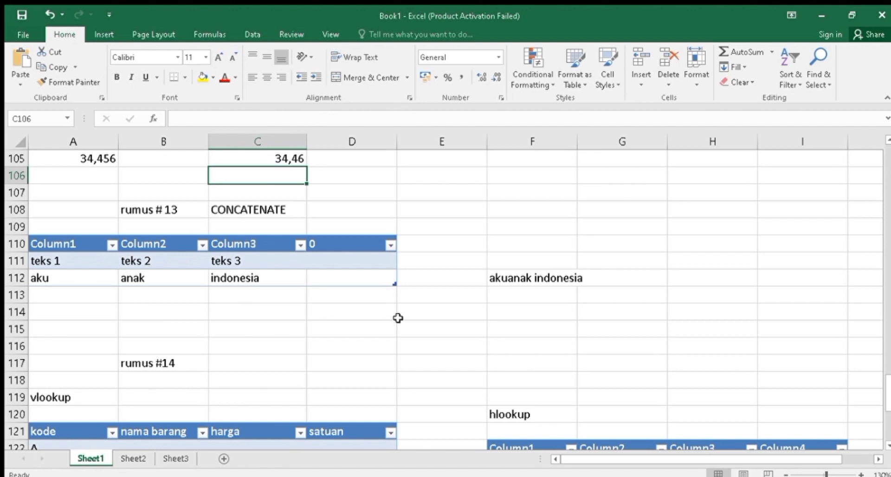
left_click(508, 283)
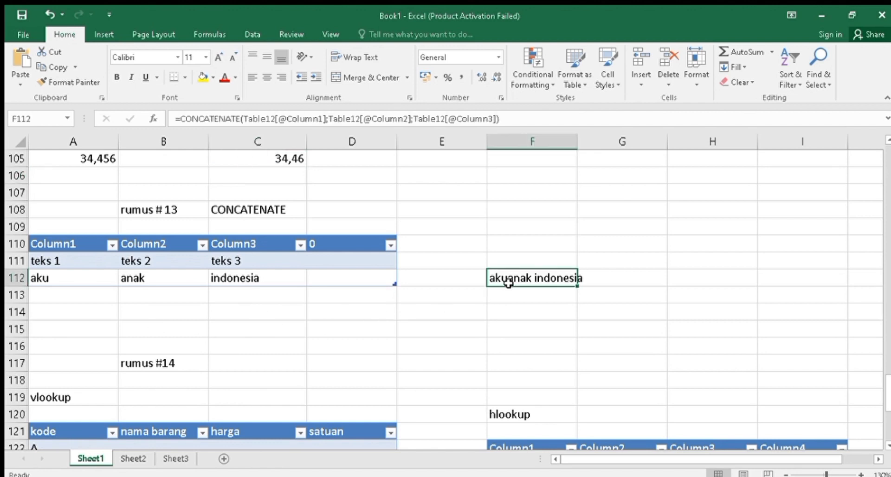
key("BackSpace")
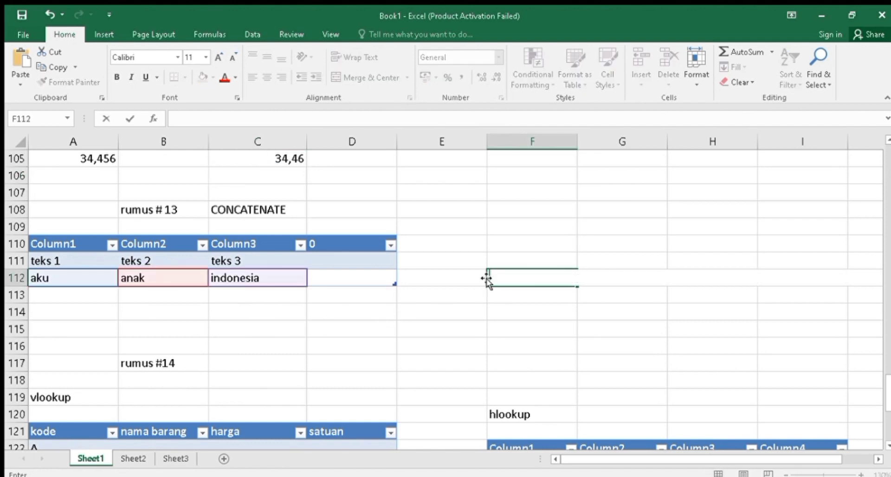
type("=")
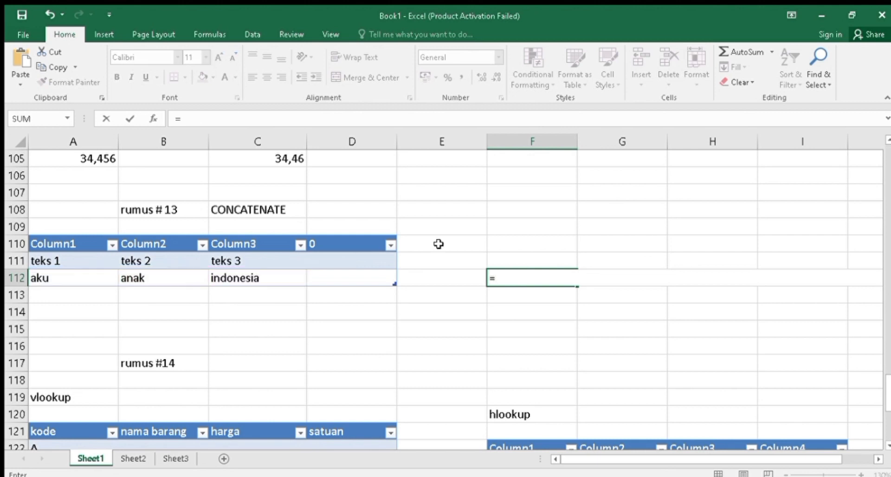
left_click(218, 210)
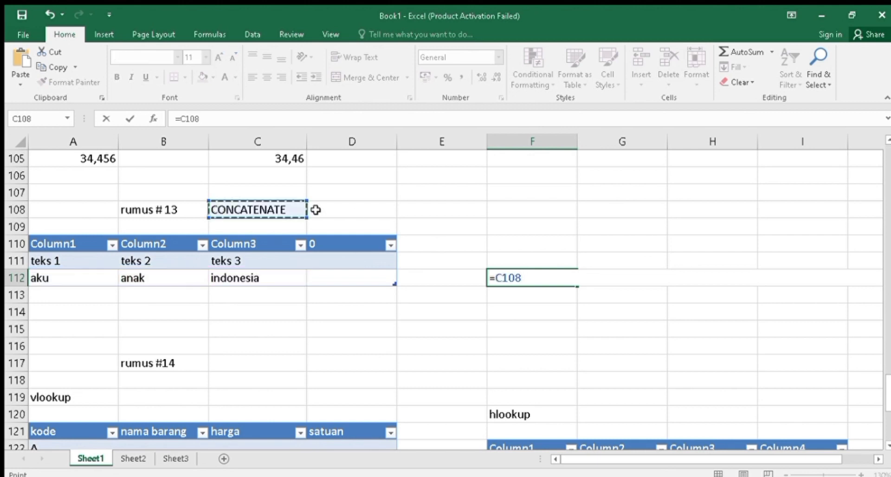
left_click(342, 209)
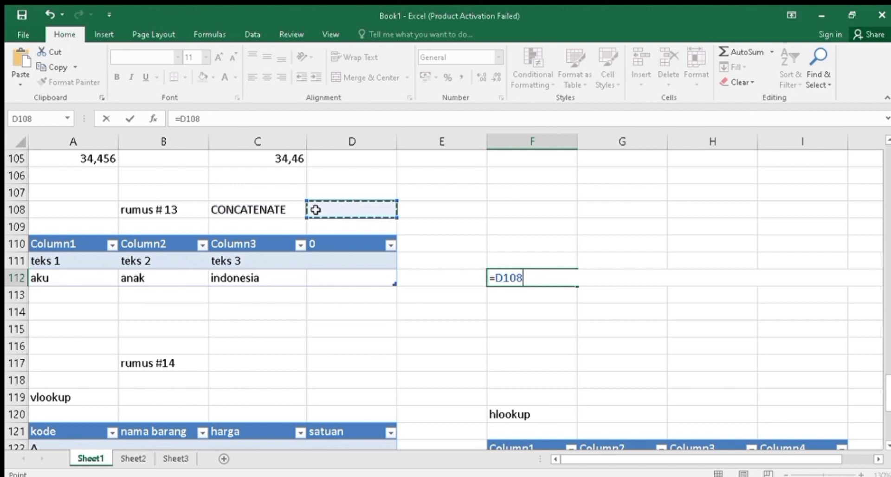
left_click(542, 277)
key("BackSpace")
key("BackSpace")
key("BackSpace")
key("BackSpace")
key("BackSpace")
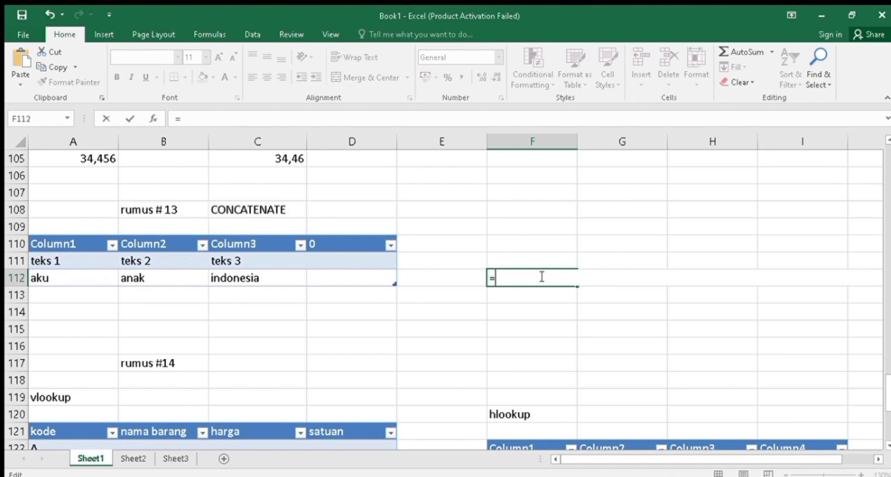
Turn the CONCATENATE label in C108 into a formula that joins the texts in A112, B112 and C112.
left_click(265, 206)
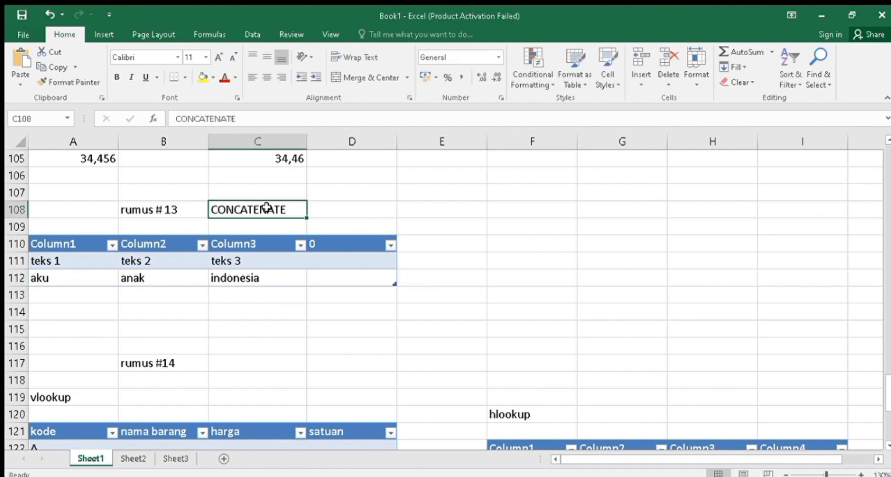
double_click(212, 209)
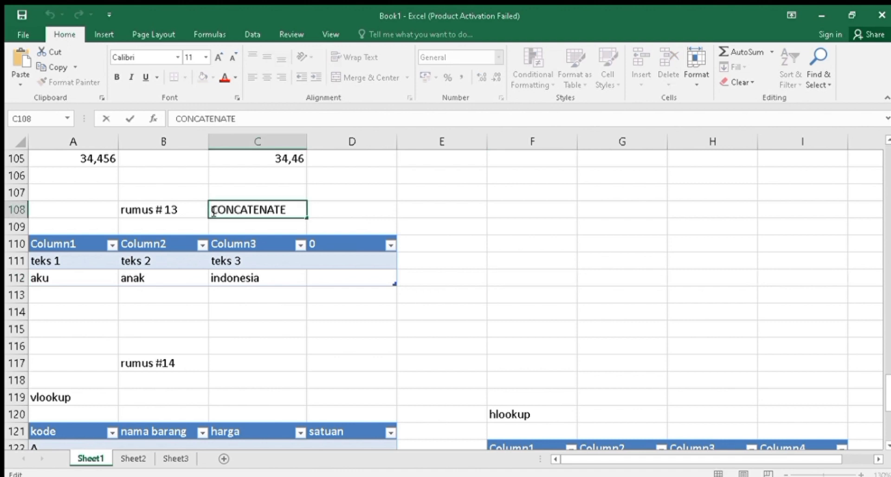
type("=")
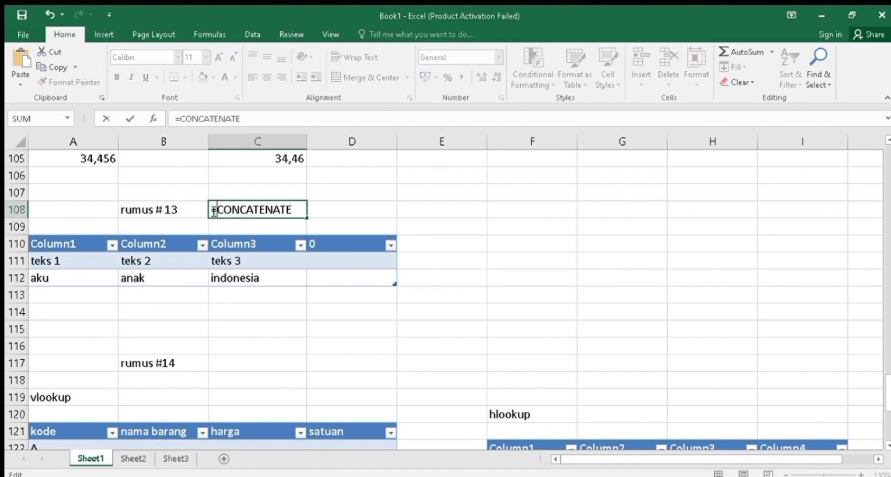
left_click(293, 212)
type("(")
left_click(49, 283)
type(";")
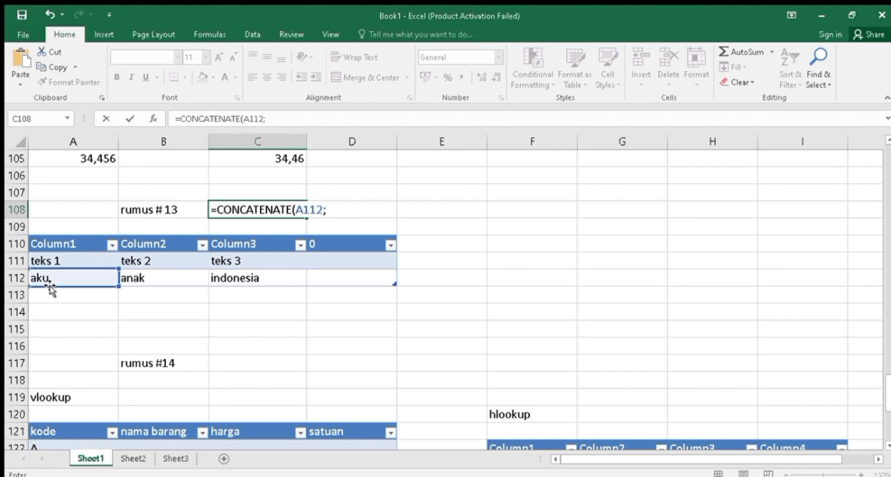
left_click(132, 278)
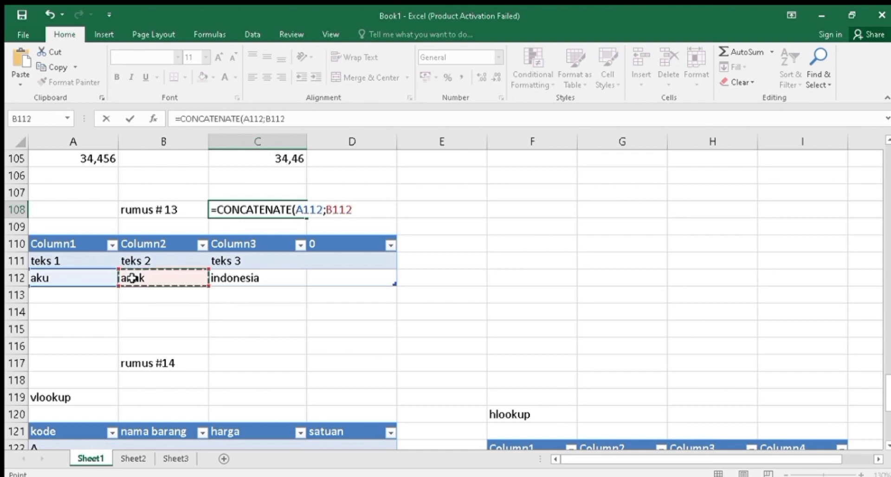
type(";")
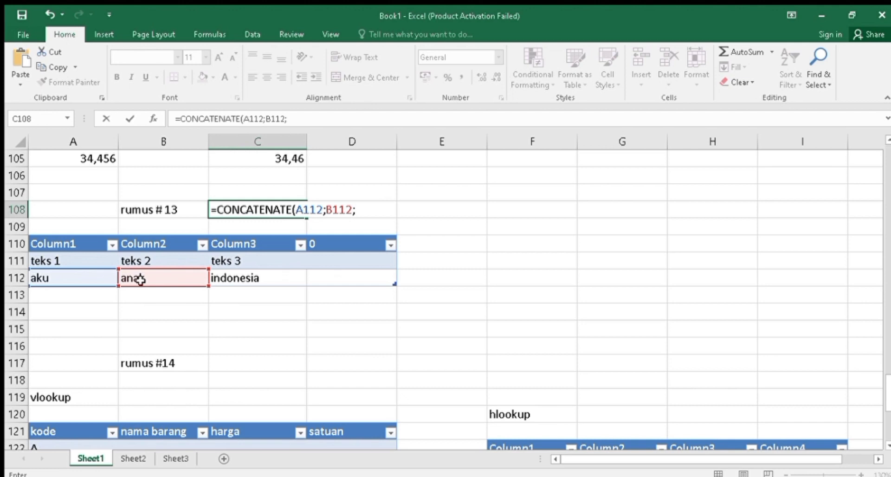
left_click(243, 280)
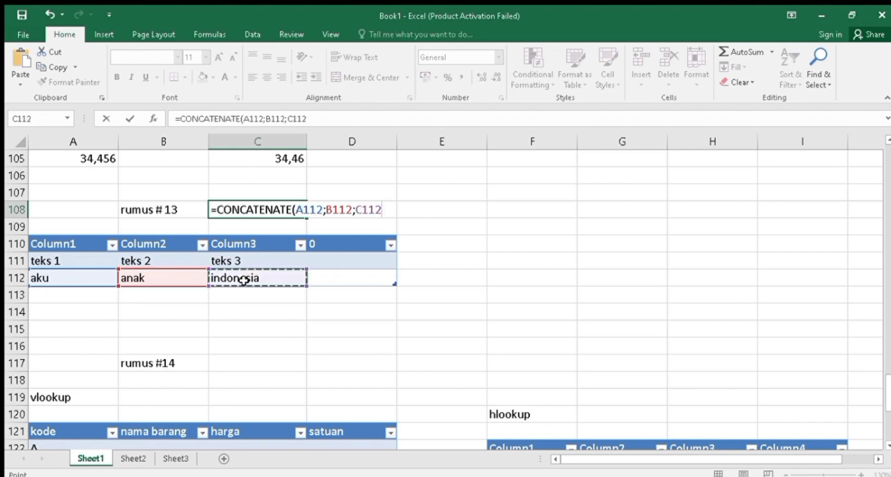
type(";")
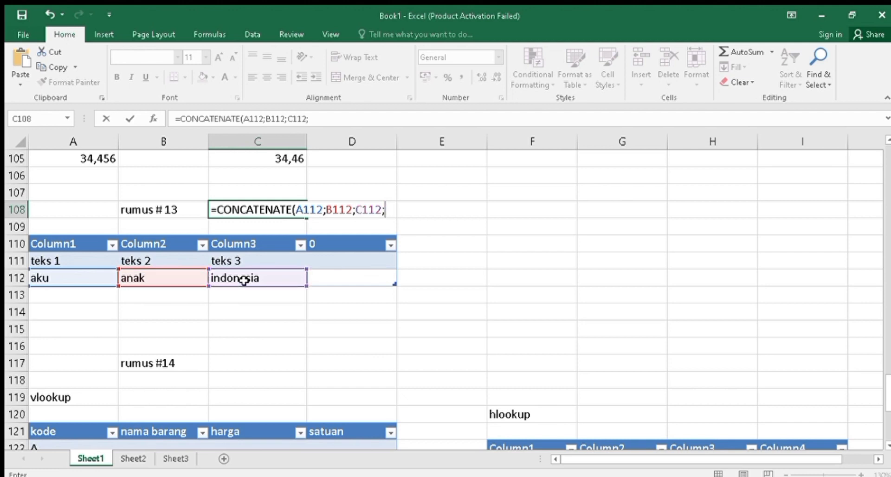
key("Return")
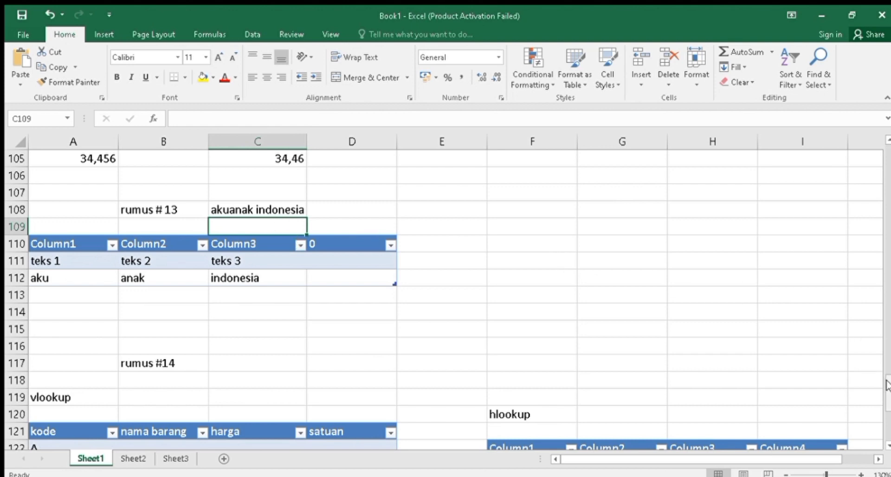
Enter a VLOOKUP formula in B122 of the vlookup table that finds the row's kode in Table10 (A129:D132) and returns column 2.
left_click_drag(886, 387, 887, 402)
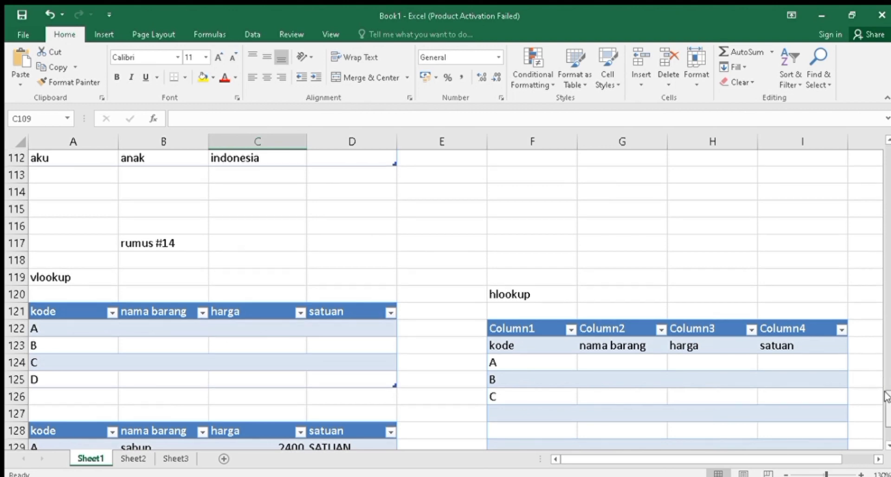
left_click_drag(886, 395, 887, 413)
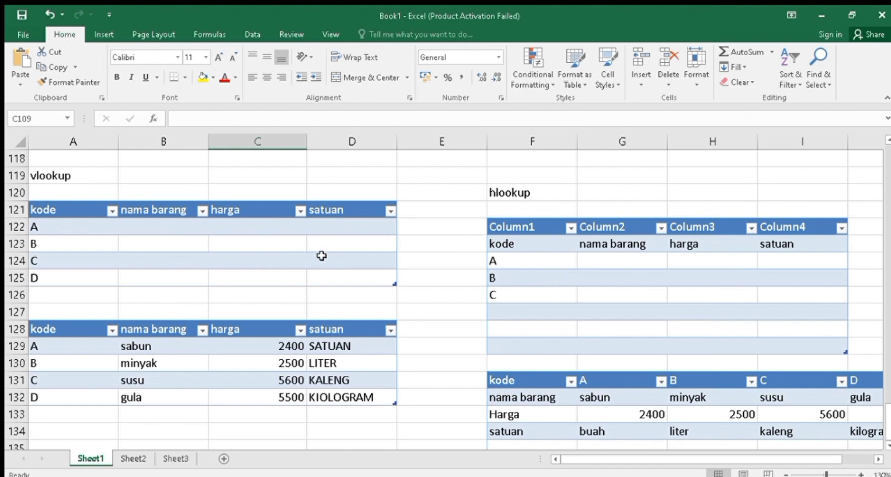
left_click(132, 226)
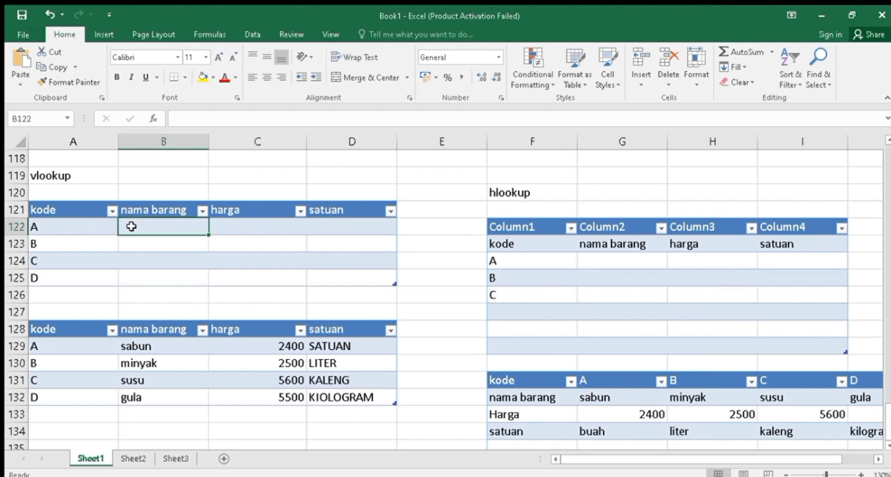
type("=")
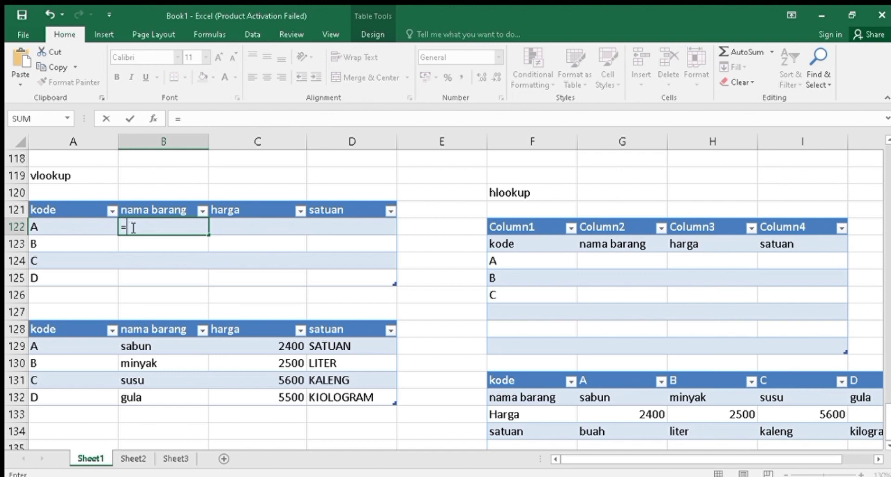
type("VLOOKUP(")
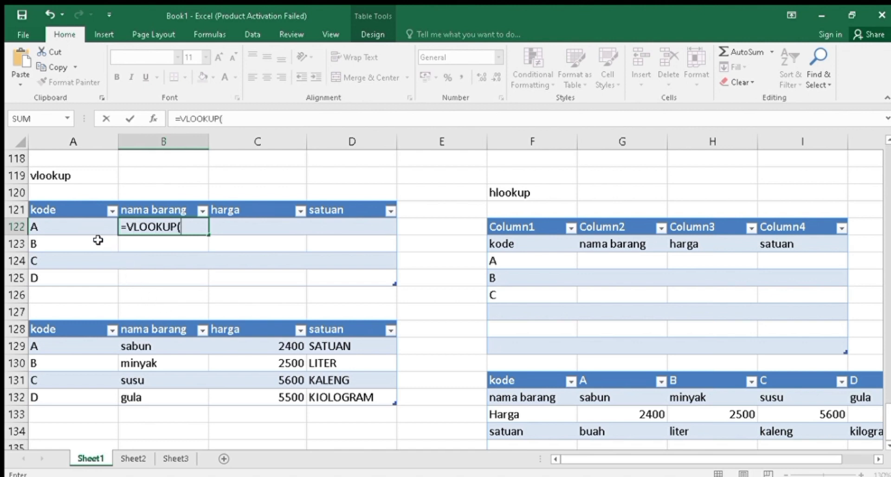
left_click(76, 231)
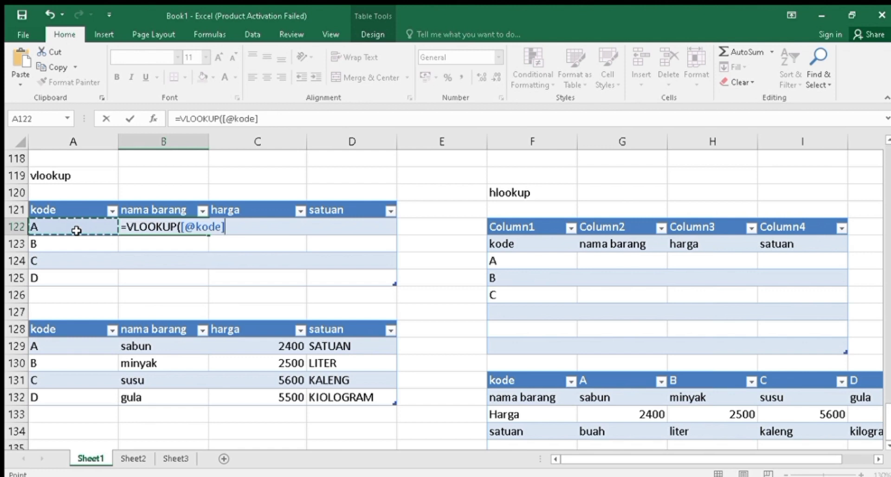
type(";")
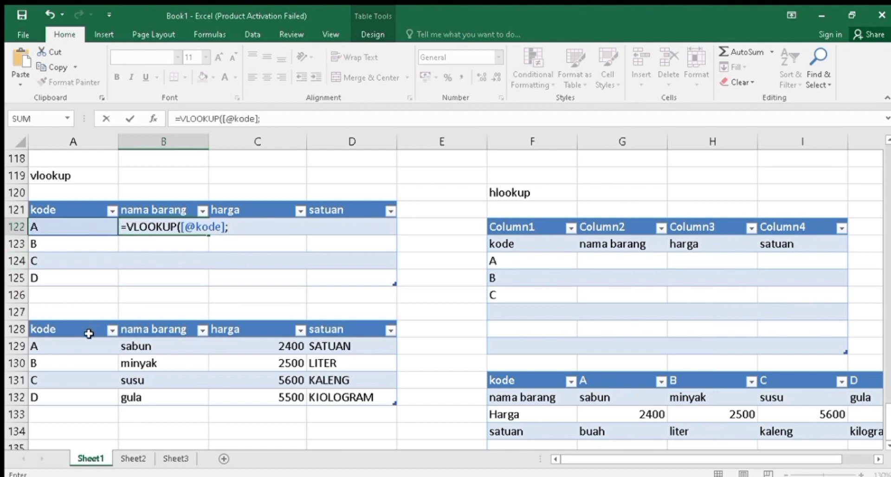
left_click_drag(59, 348, 333, 395)
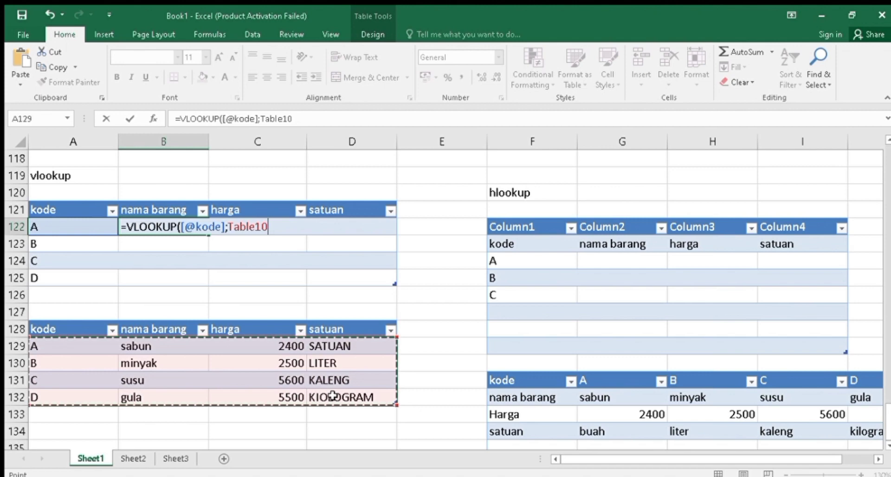
type(";")
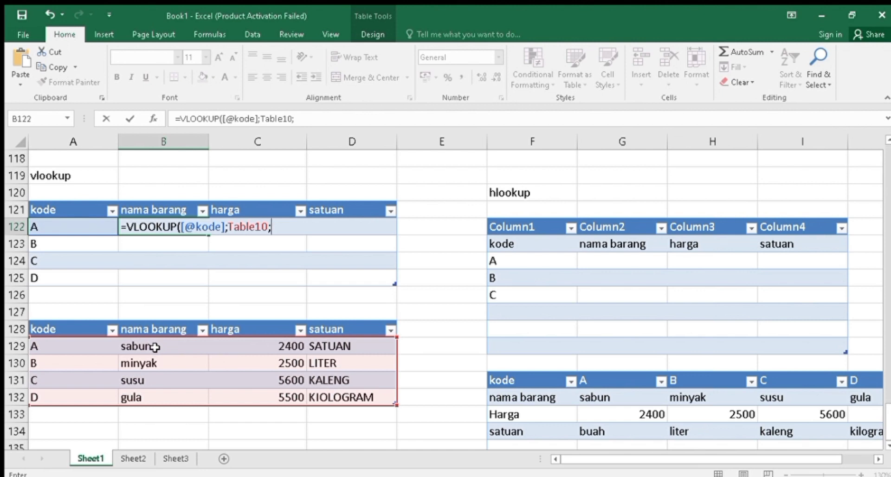
type("2;")
key("Return")
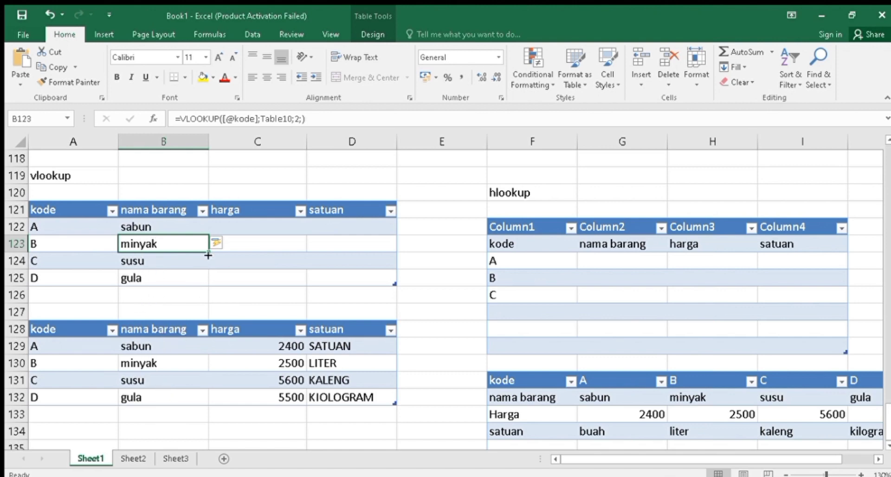
left_click(227, 227)
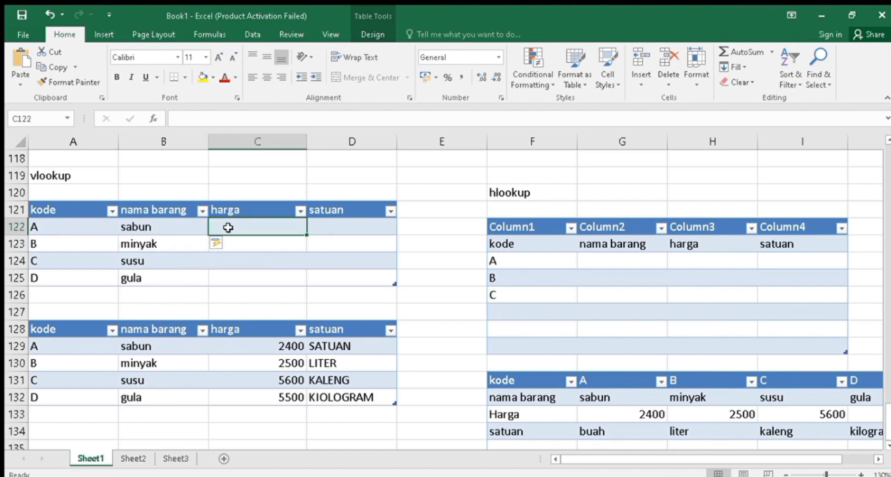
left_click(172, 229)
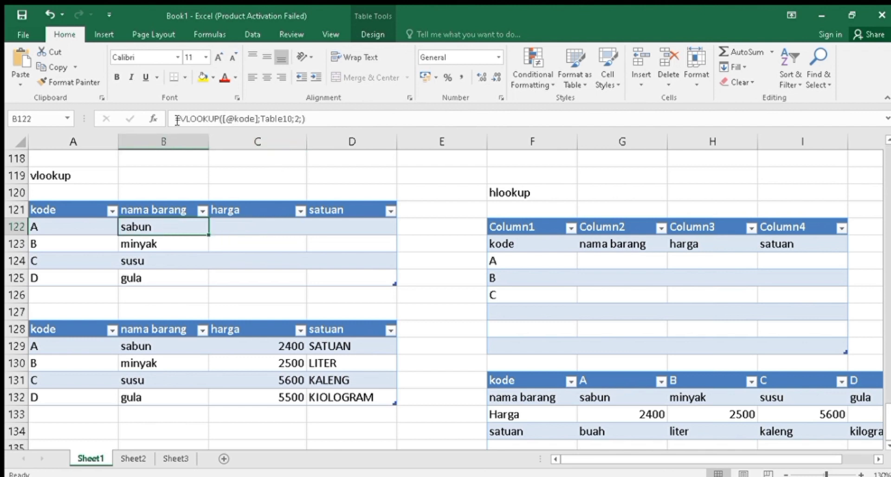
left_click_drag(178, 118, 315, 118)
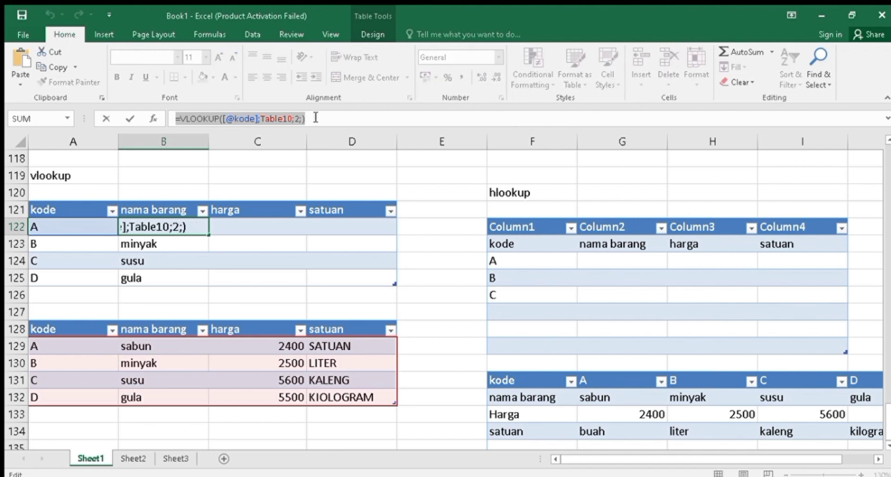
left_click(242, 231)
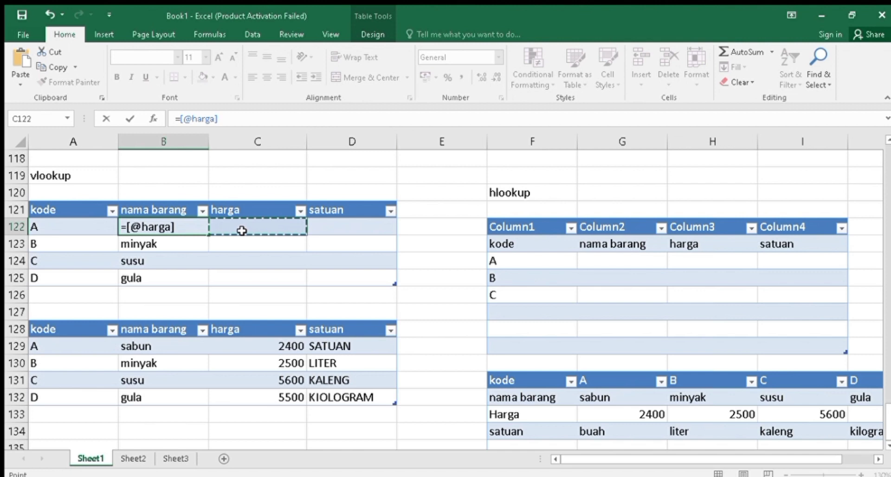
key("Escape")
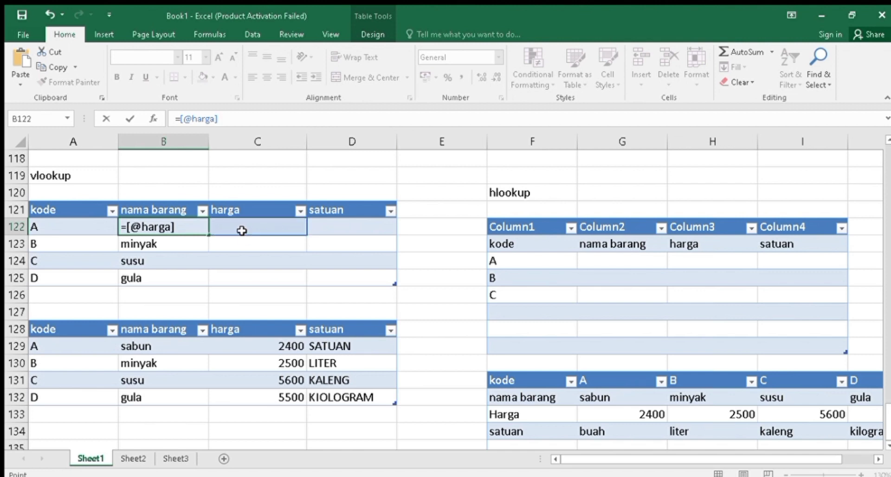
type("+")
left_click(241, 231)
left_click(219, 181)
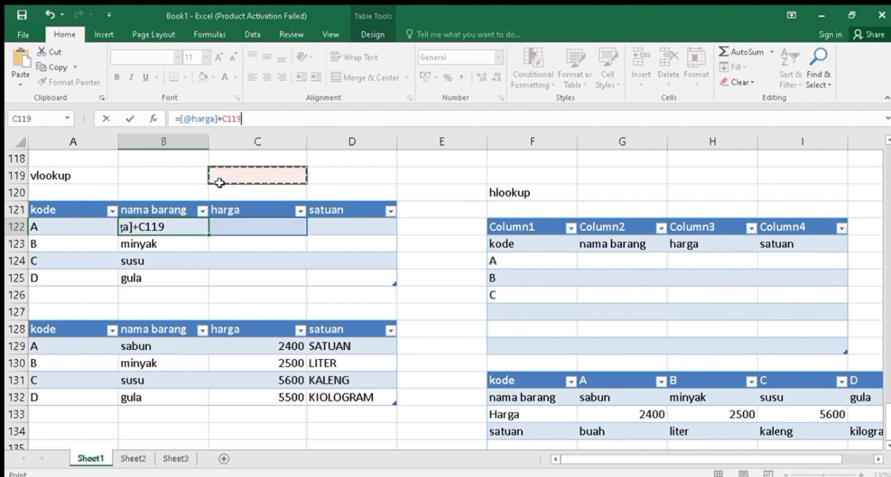
left_click(181, 227)
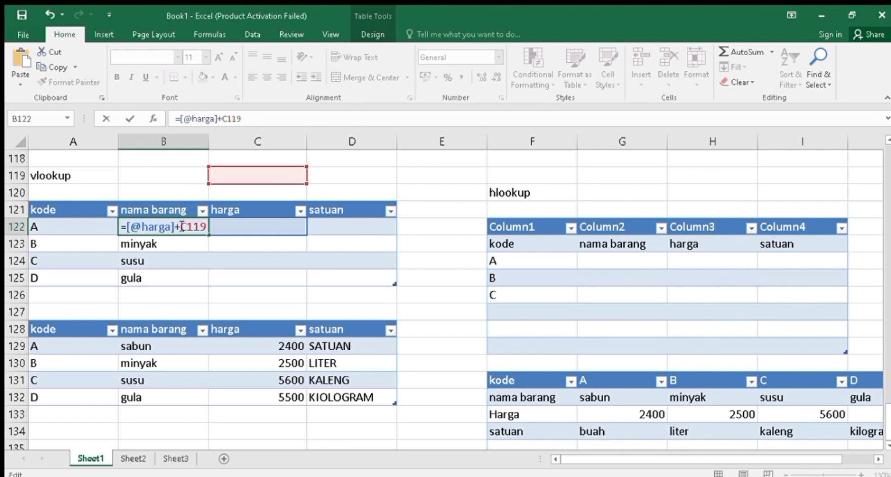
key("ctrl+z")
left_click(182, 227)
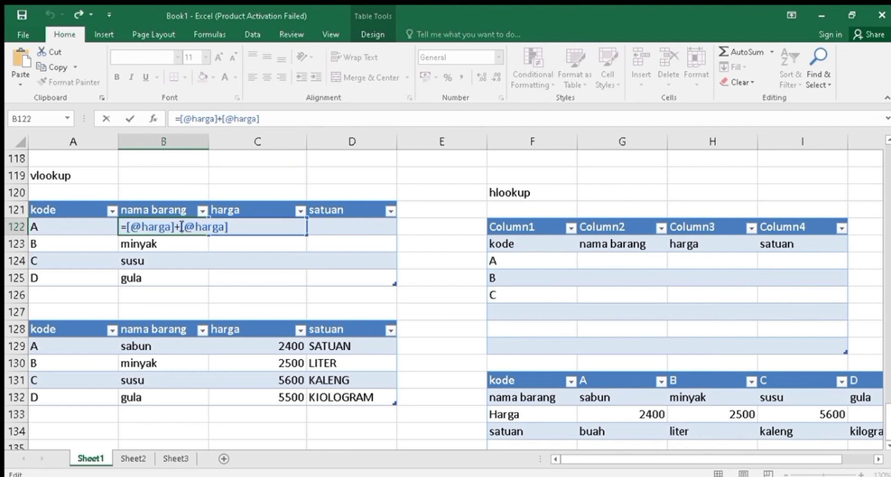
key("ctrl+z")
left_click(189, 261)
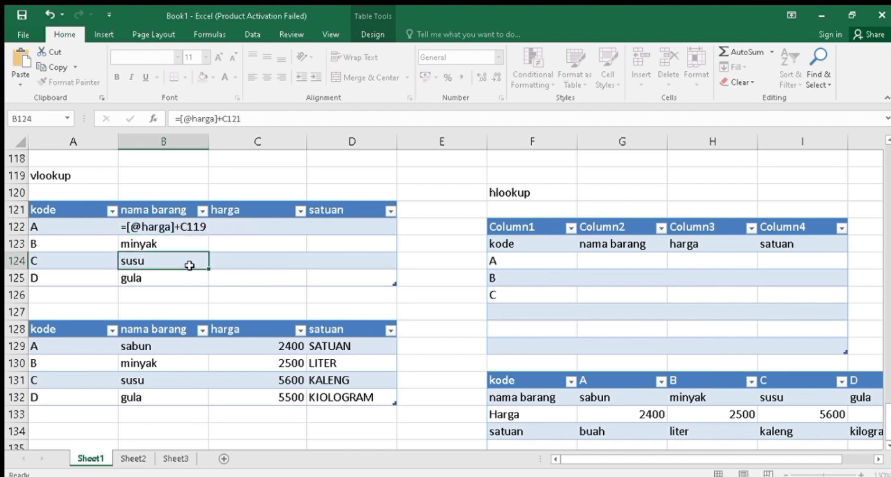
left_click_drag(185, 258, 160, 228)
left_click(160, 227)
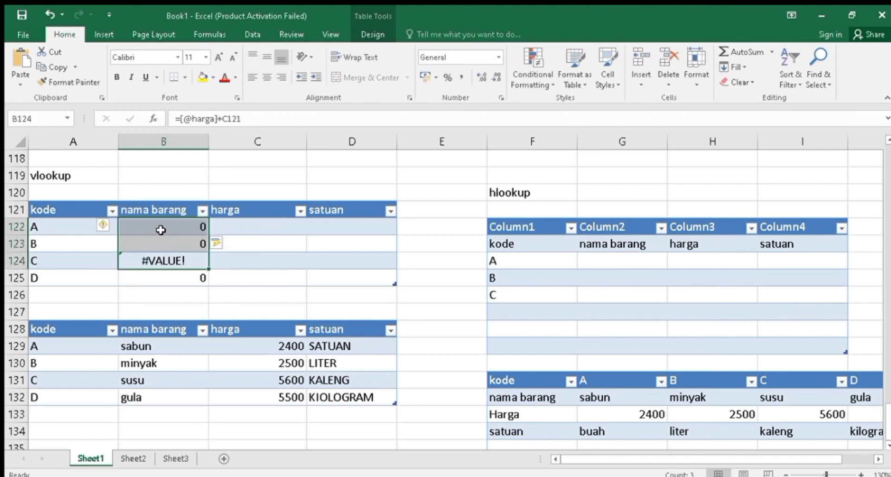
key("ctrl+z")
key("ctrl+z")
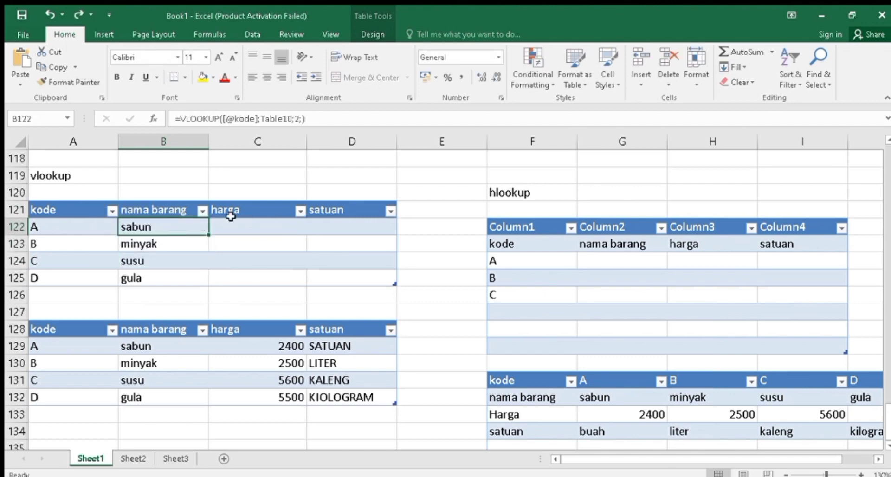
Copy the whole VLOOKUP formula text from B122 in the vlookup table.
left_click_drag(178, 122, 259, 132)
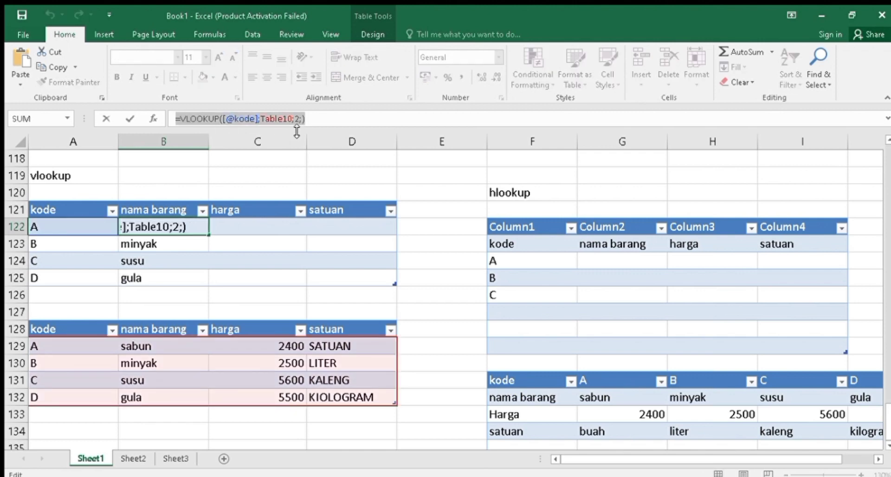
type("=")
left_click(238, 226)
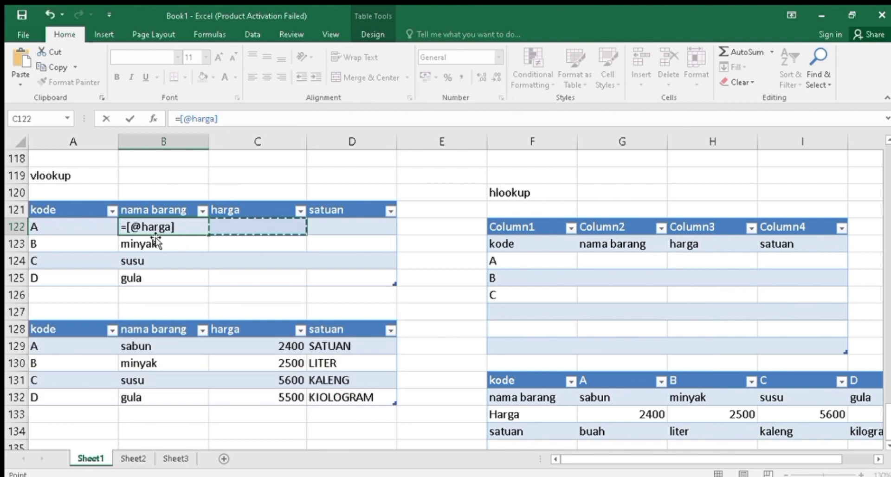
left_click(178, 228)
key("ctrl+z")
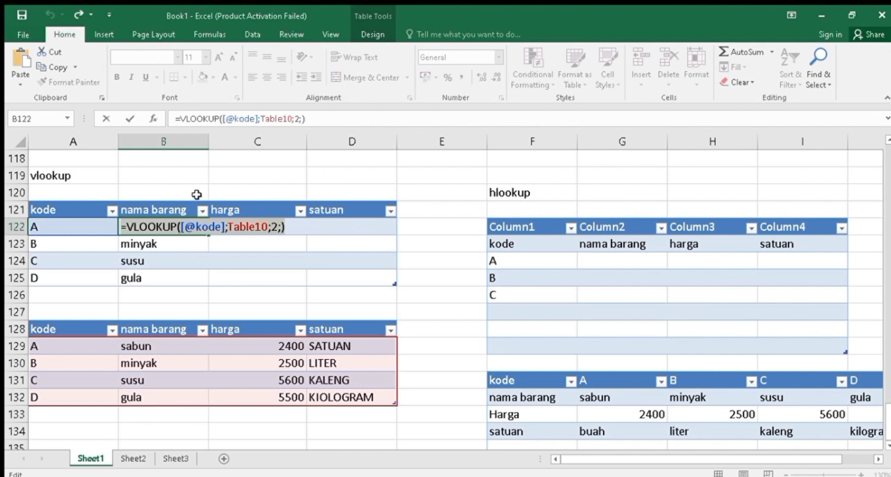
type("=")
left_click(232, 250)
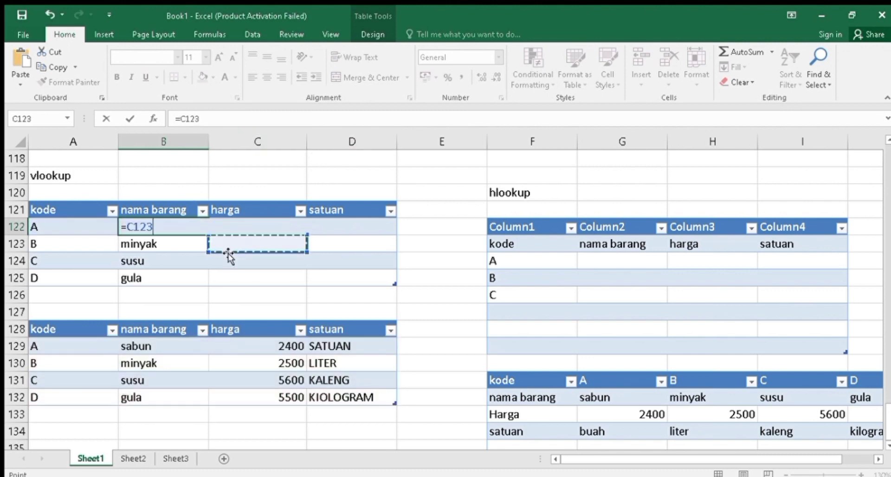
key("ctrl+z")
key("ctrl+y")
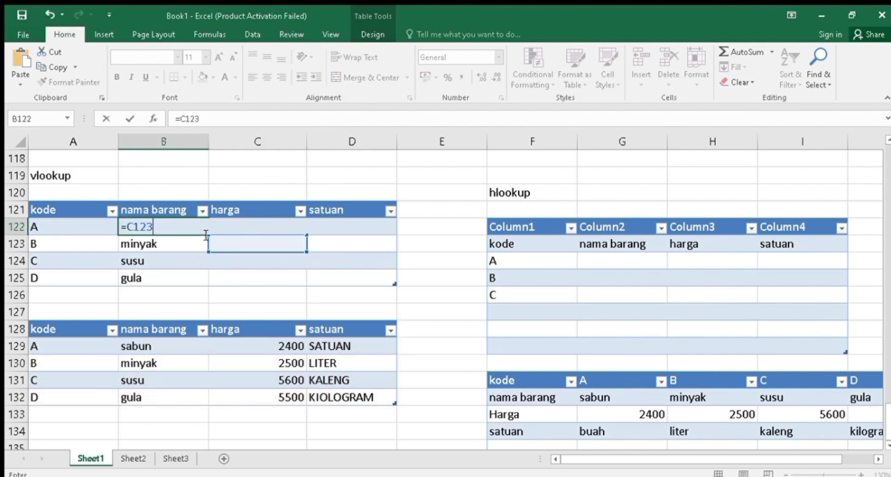
key("ctrl+z")
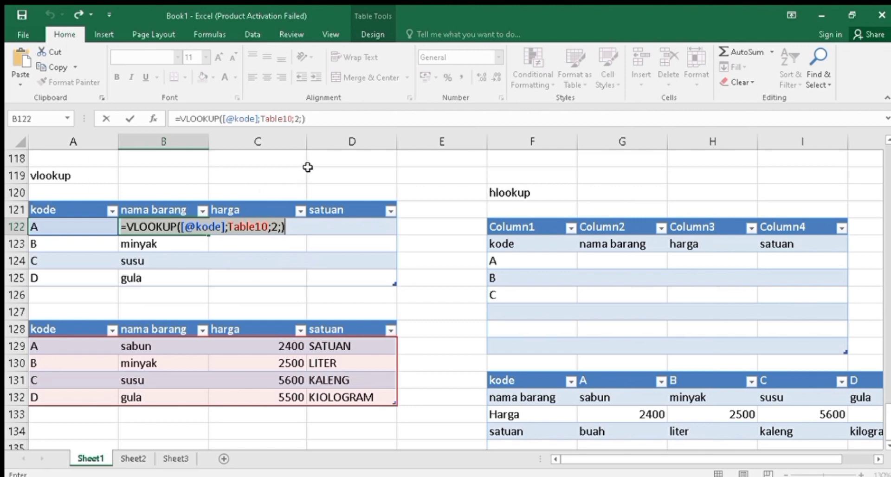
key("Return")
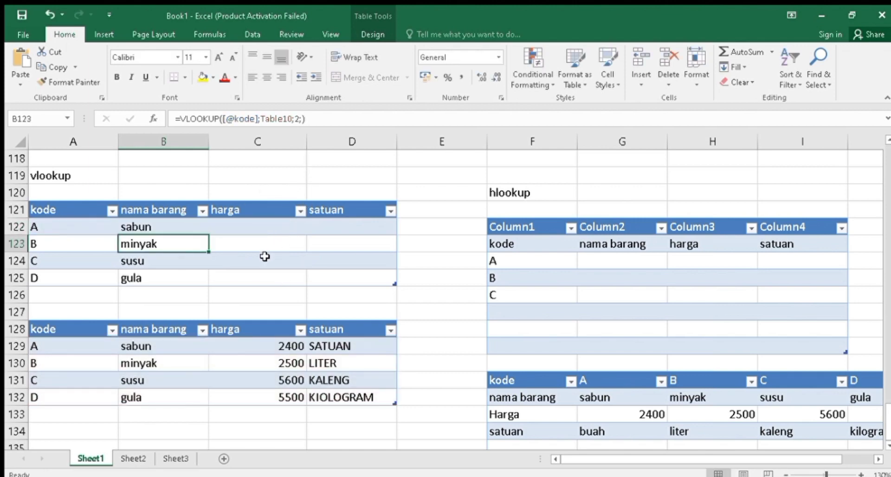
Paste the copied VLOOKUP formula into C122 in the harga column and set its column index to 3.
left_click(247, 231)
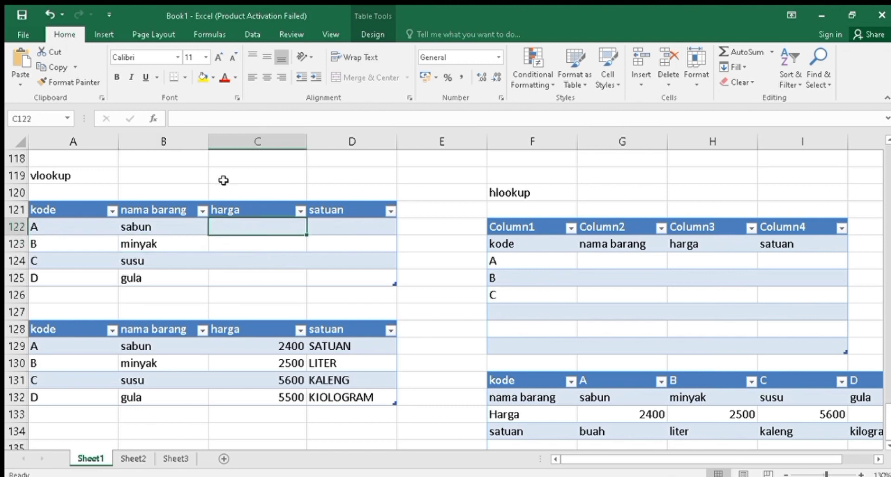
left_click(197, 124)
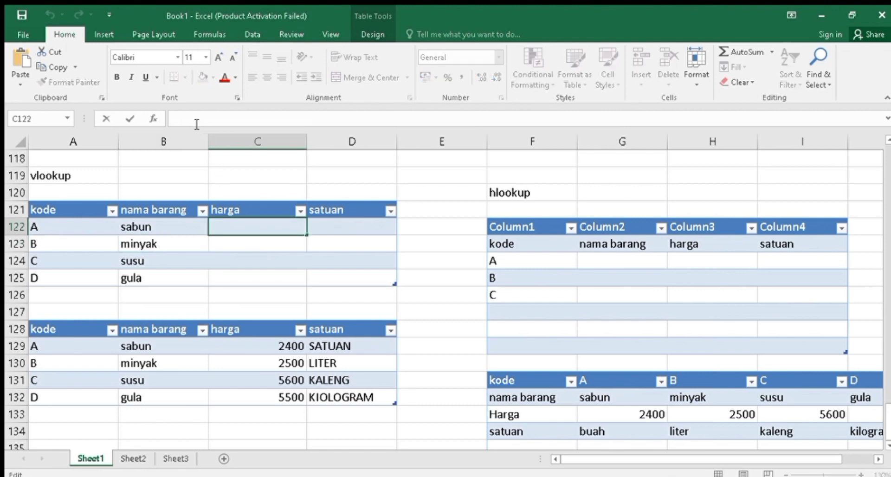
key("ctrl+v")
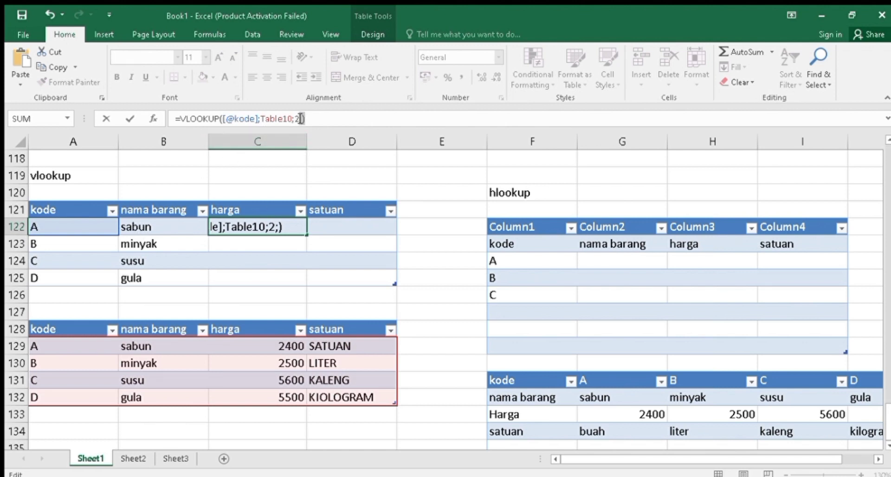
key("BackSpace")
type("3")
left_click(329, 145)
key("Return")
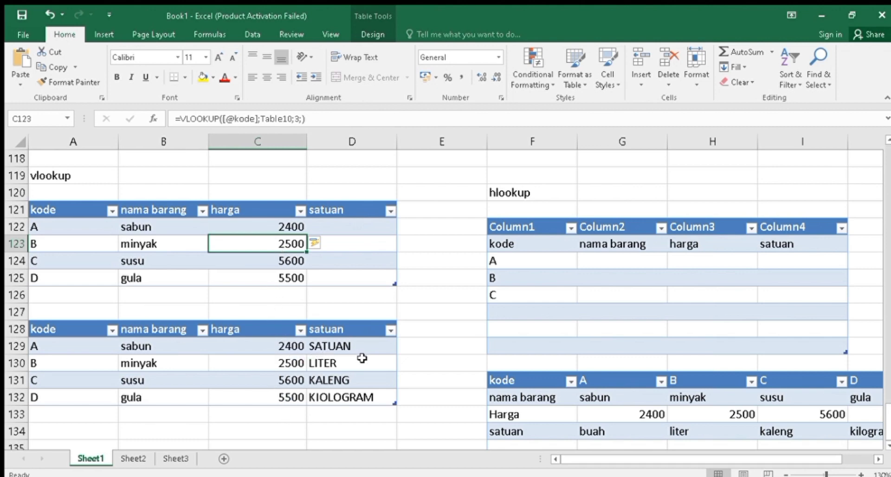
Paste the copied VLOOKUP formula into D122 in the satuan column and set its column index to 4.
left_click(322, 230)
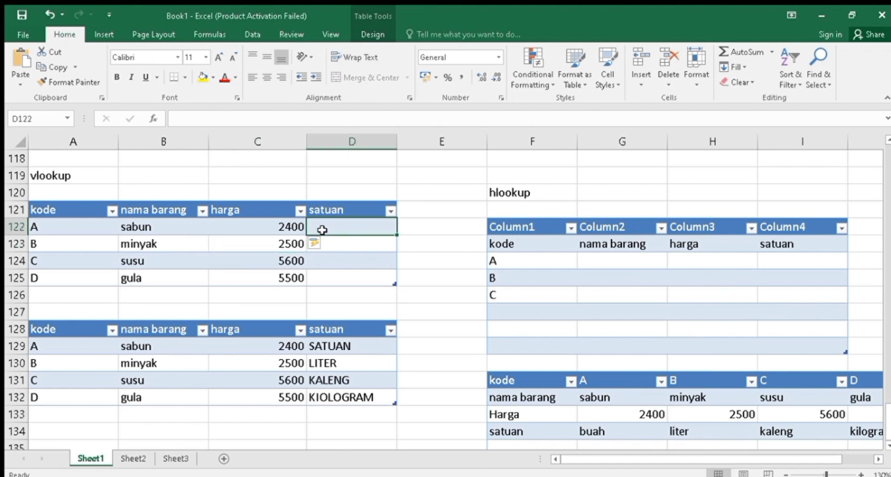
left_click(192, 121)
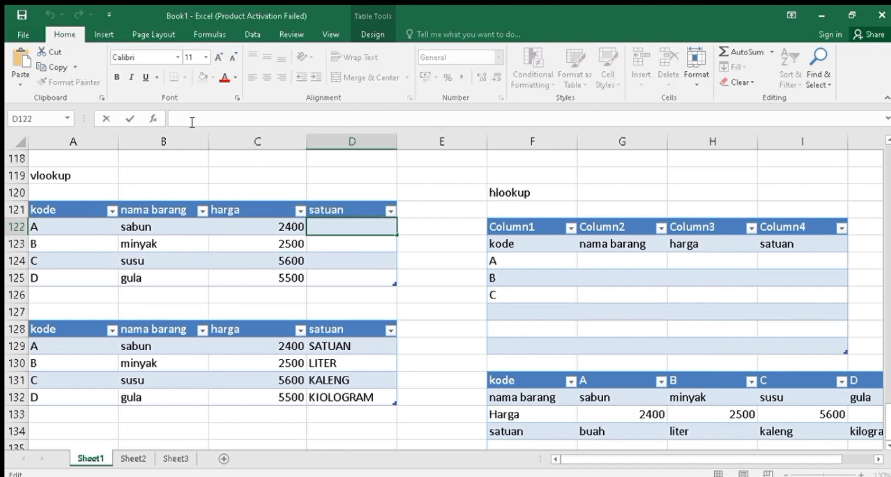
key("ctrl+v")
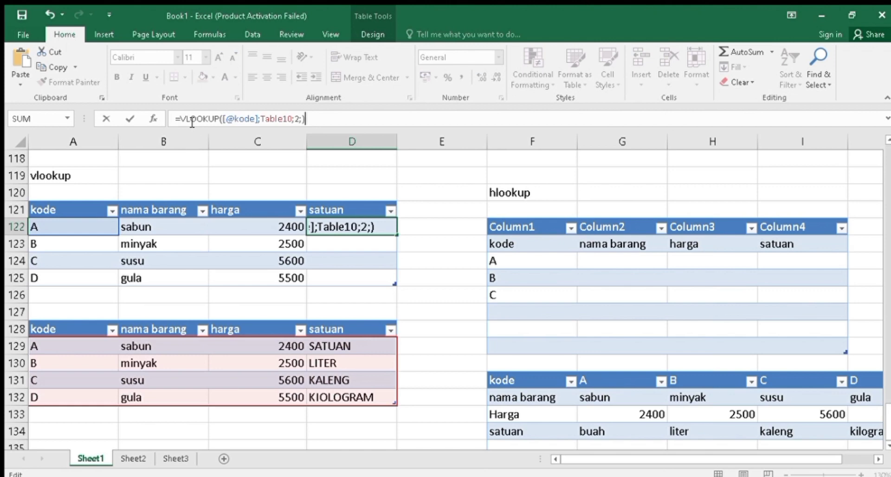
double_click(296, 118)
key("BackSpace")
type("4")
key("Return")
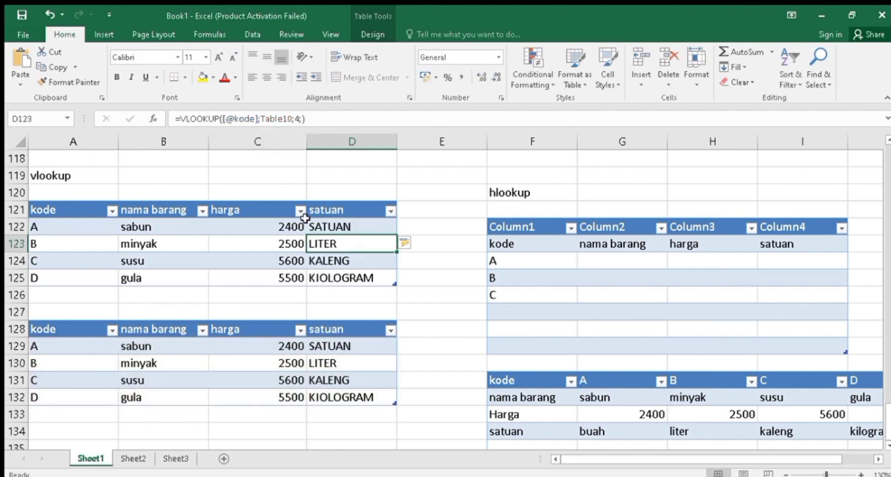